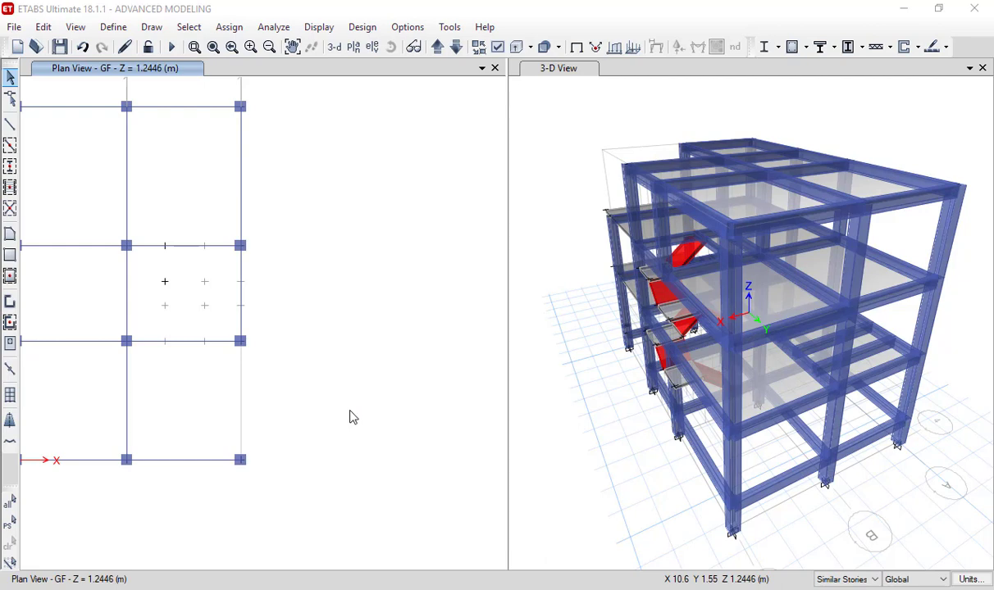
- Draw a BEAM frame with Continuous moment releases beside the building's +X edge as a 3-point arc of about 1.7 m radius
{"action": "middle_click_drag", "start_coordinate": [350, 380], "coordinate": [358, 349]}
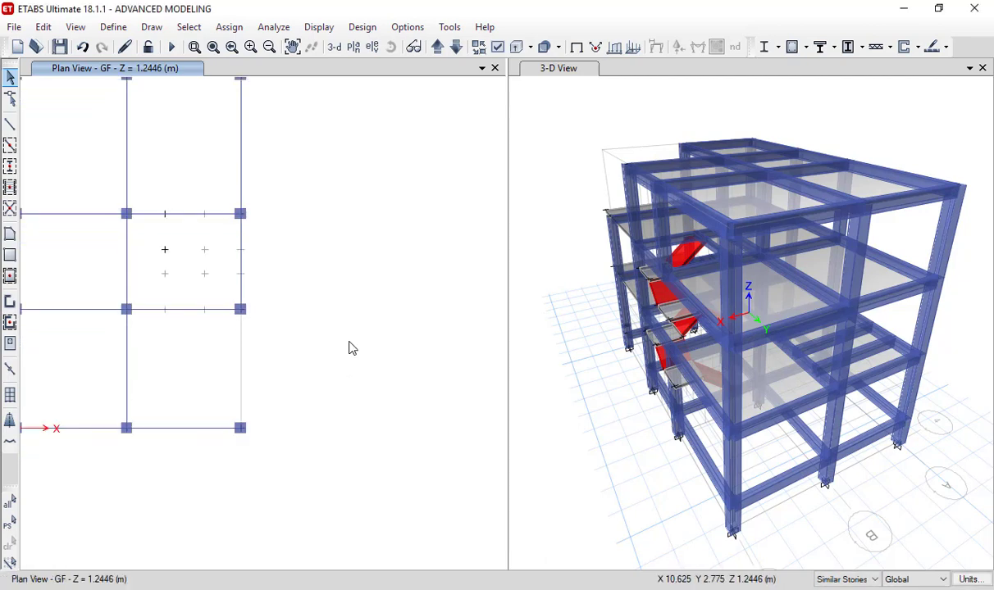
{"action": "left_click", "coordinate": [11, 125]}
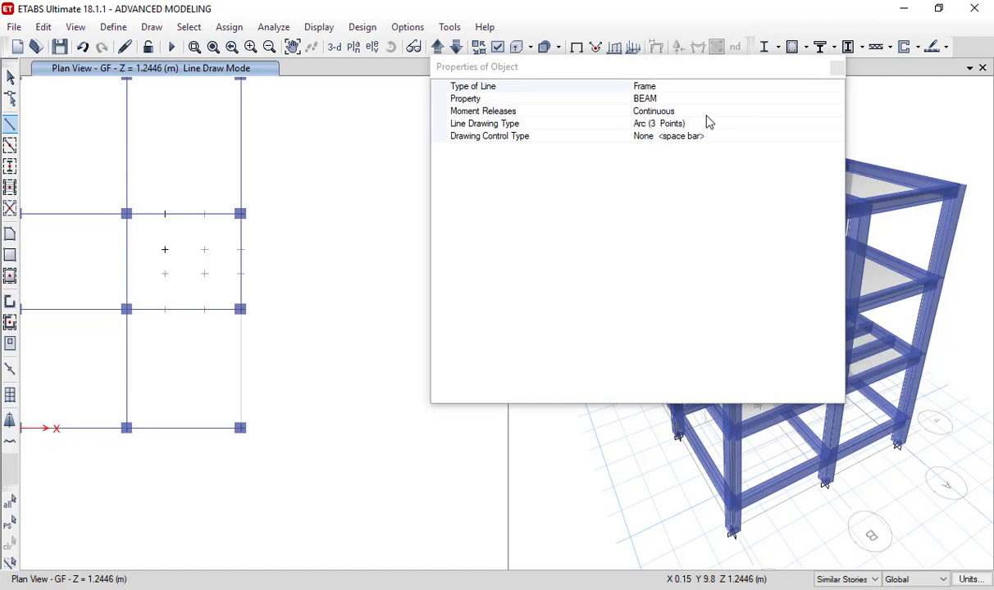
{"action": "left_click", "coordinate": [746, 112]}
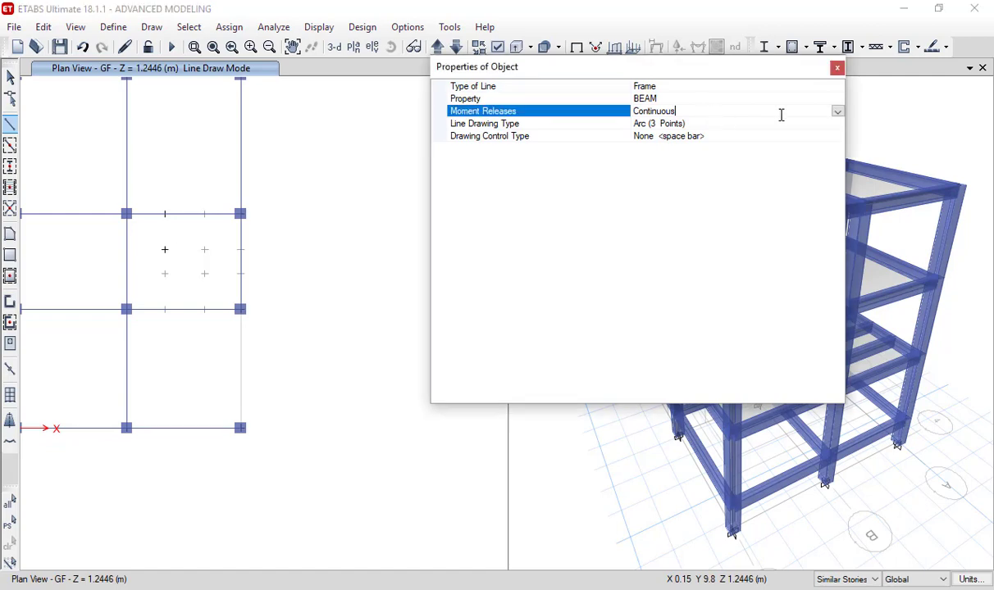
{"action": "left_click", "coordinate": [837, 112]}
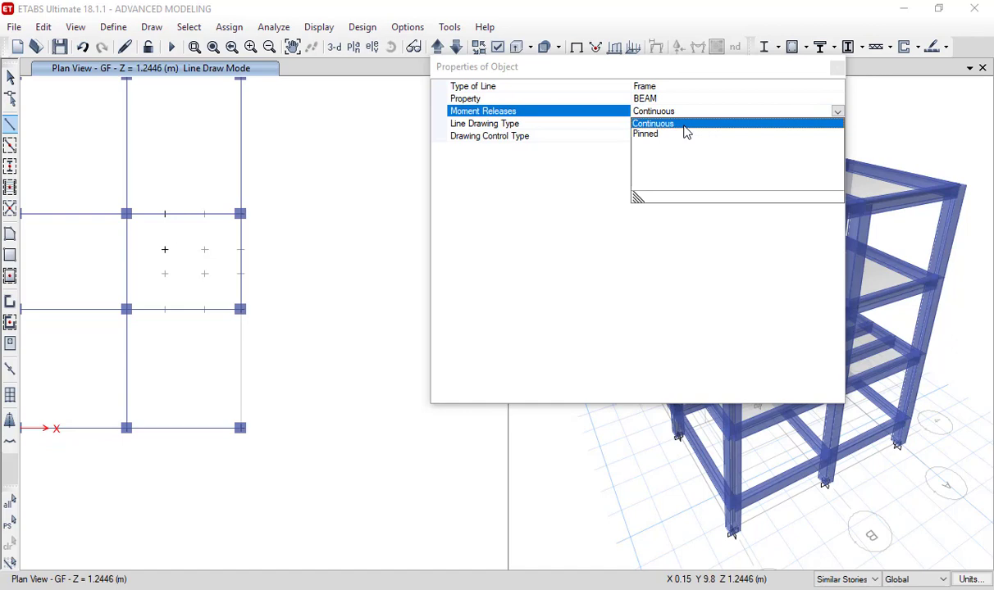
{"action": "left_click", "coordinate": [504, 306]}
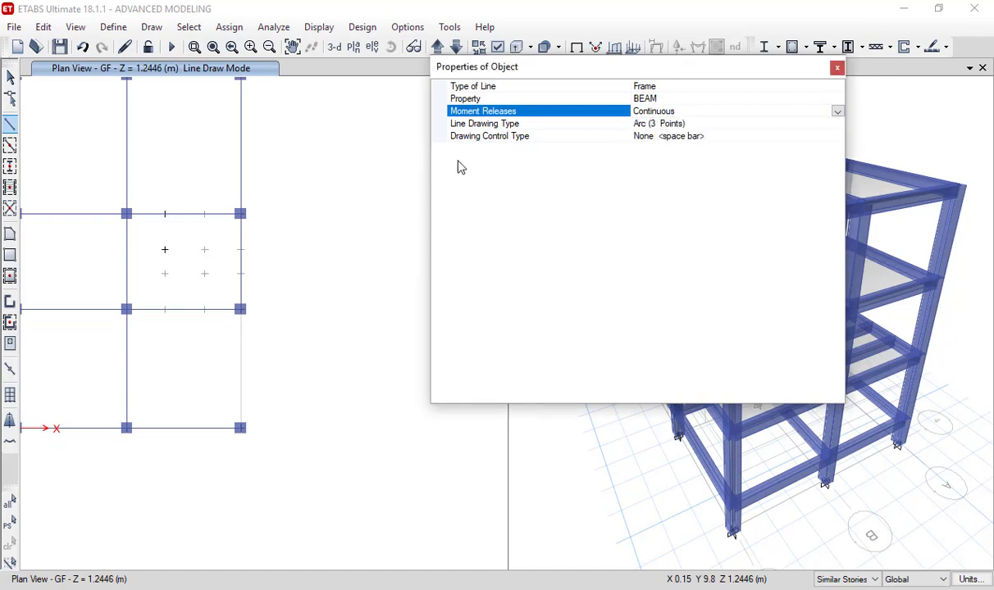
{"action": "left_click", "coordinate": [544, 125]}
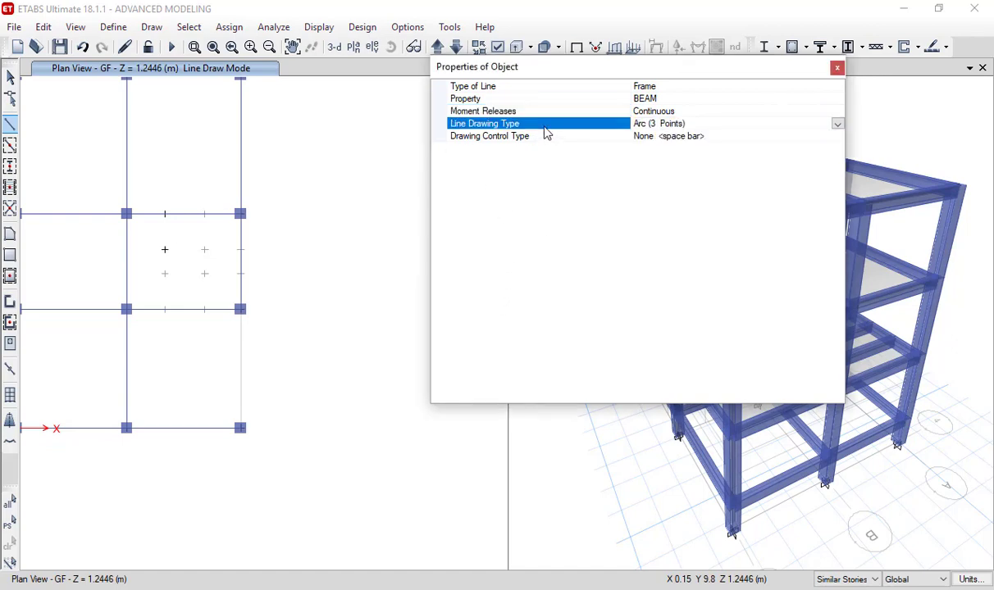
{"action": "left_click", "coordinate": [837, 123]}
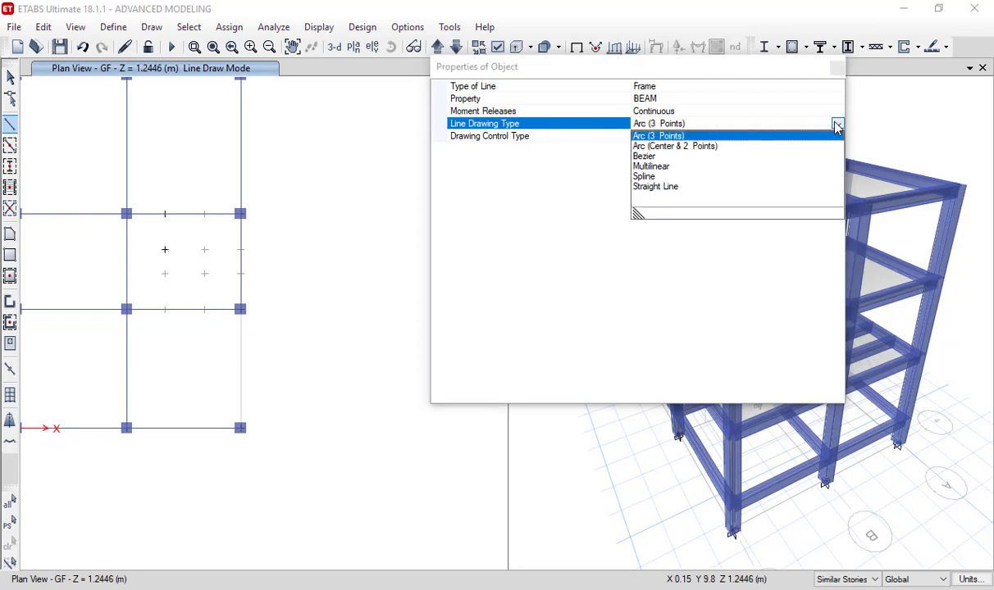
{"action": "left_click", "coordinate": [659, 136]}
{"action": "left_click", "coordinate": [302, 175]}
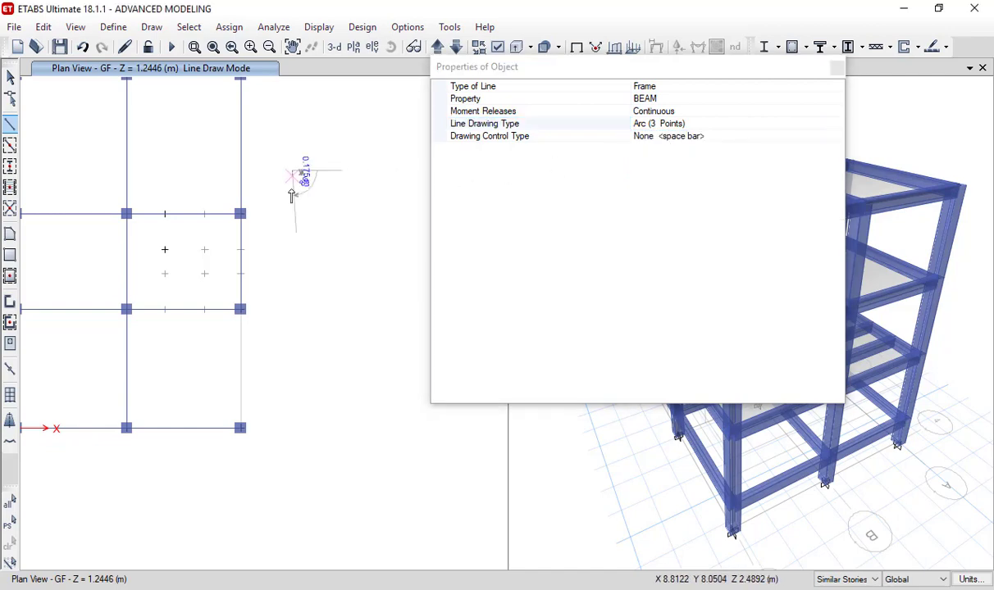
{"action": "left_click", "coordinate": [293, 277]}
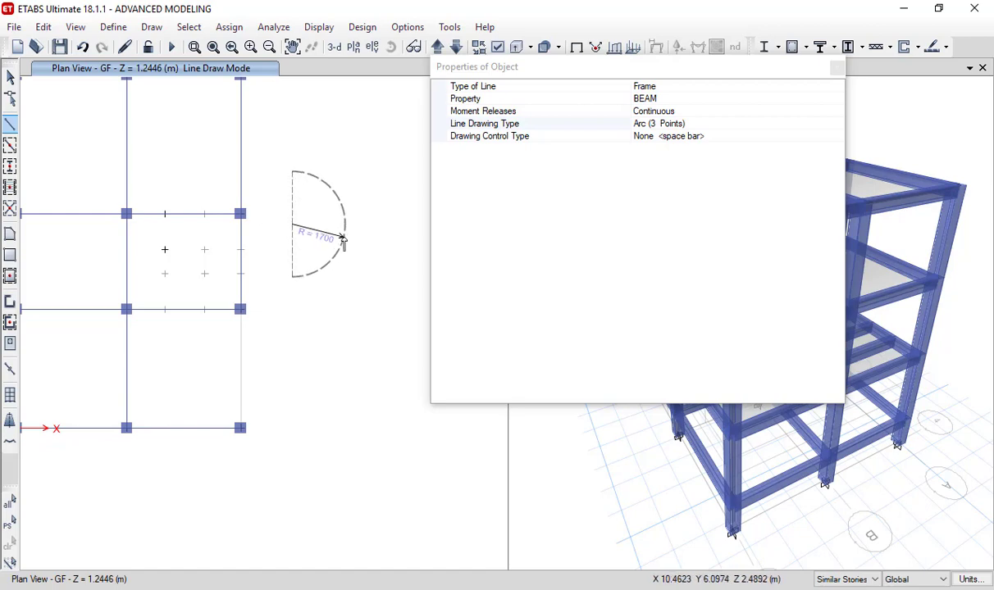
{"action": "left_click", "coordinate": [351, 236]}
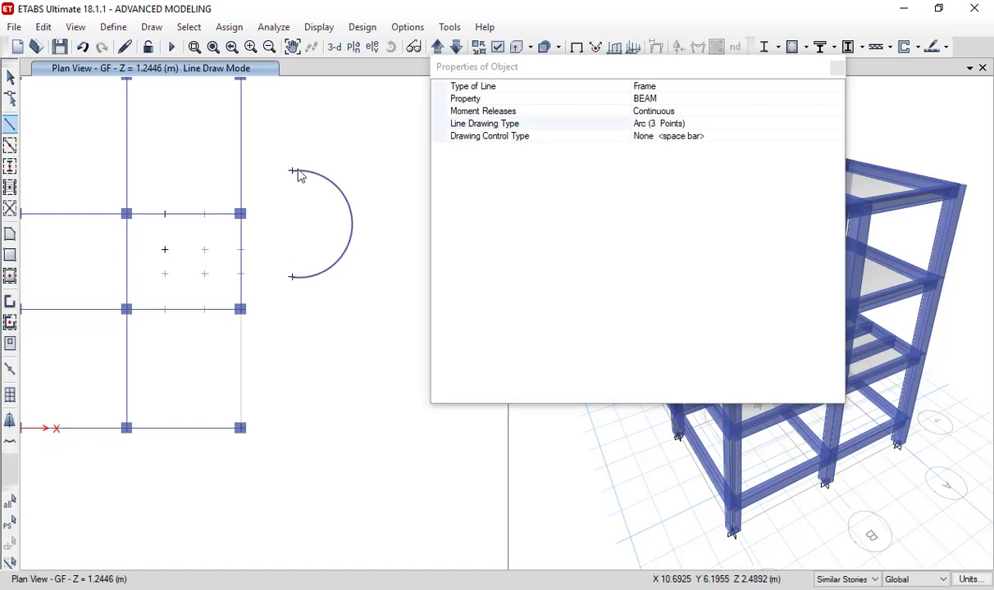
- Draw a shorter curved beam just below the first arc using the Arc (Center & 2 Points) line type, and end line drawing
{"action": "left_click", "coordinate": [757, 123]}
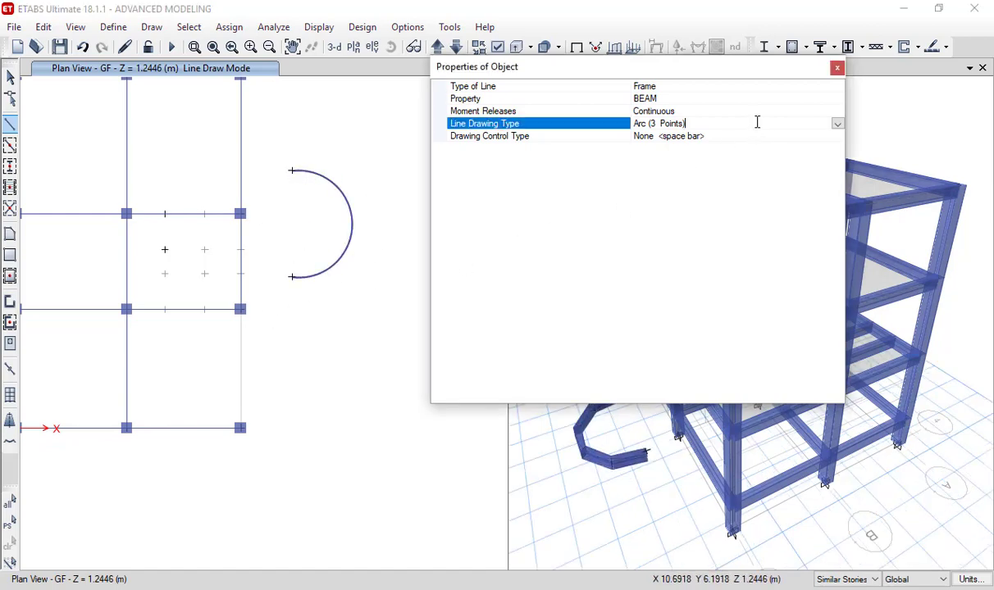
{"action": "left_click", "coordinate": [836, 124]}
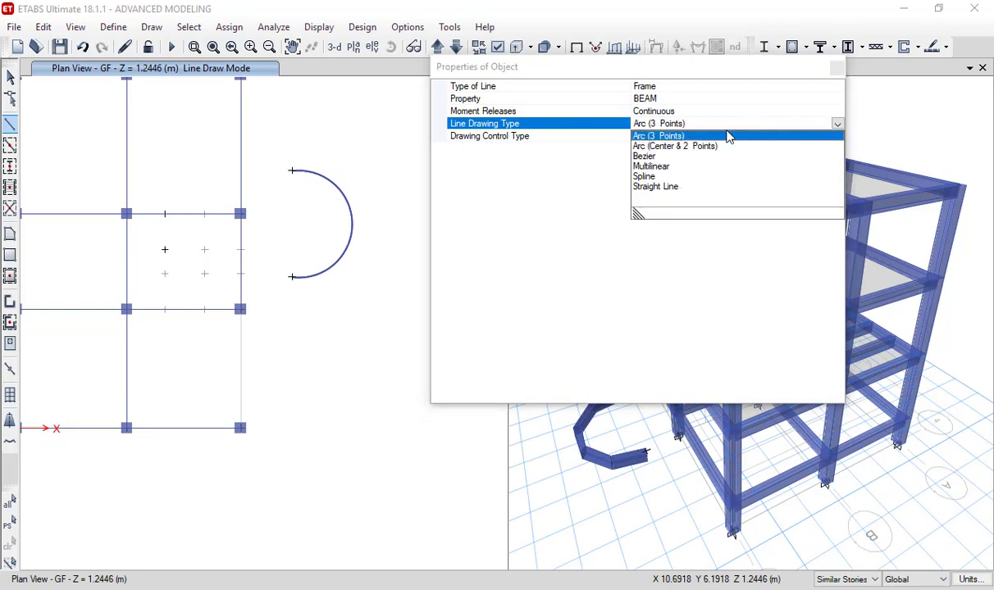
{"action": "left_click", "coordinate": [671, 147]}
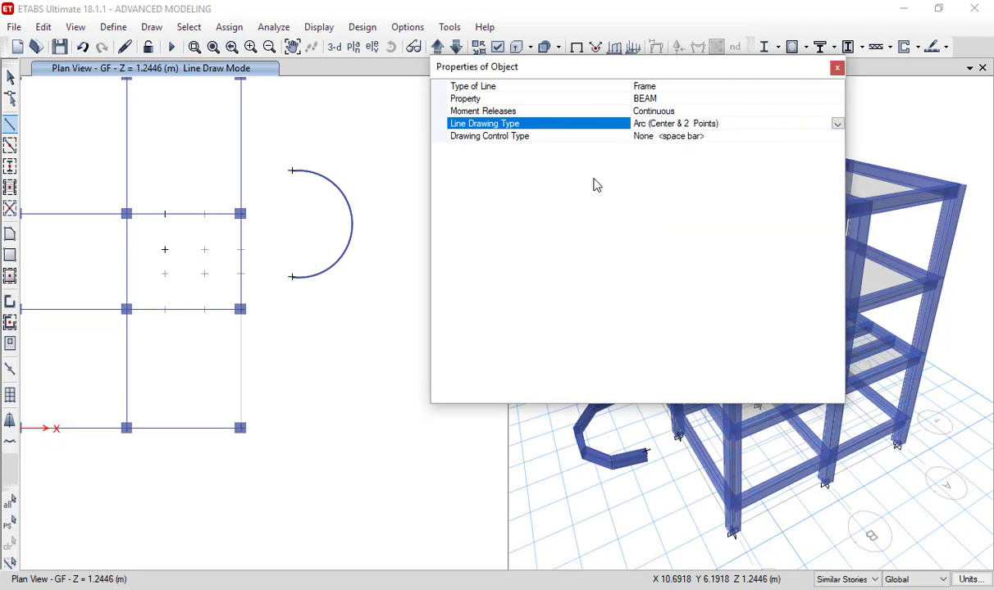
{"action": "left_click", "coordinate": [313, 349]}
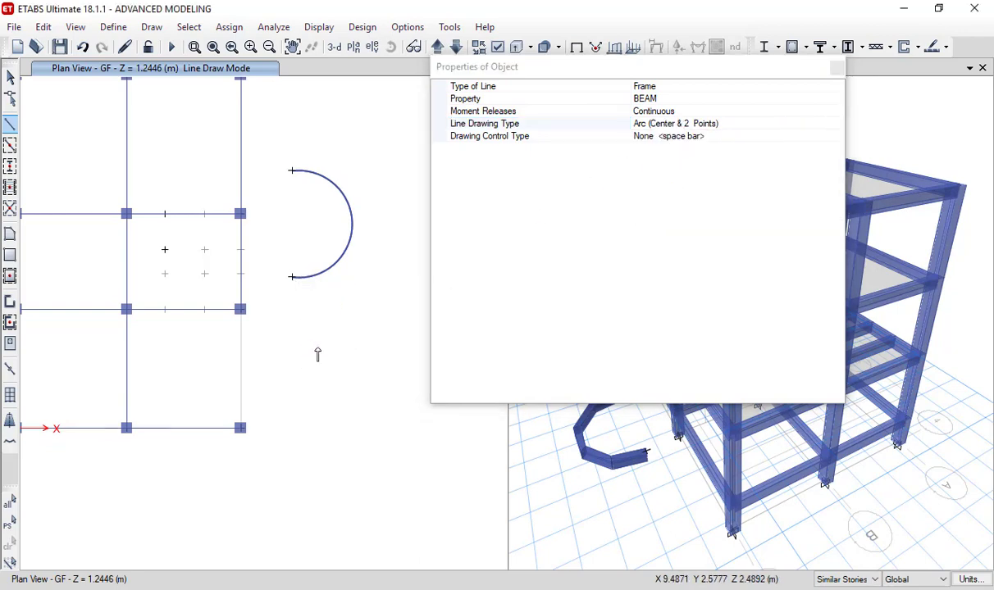
{"action": "left_click", "coordinate": [372, 296]}
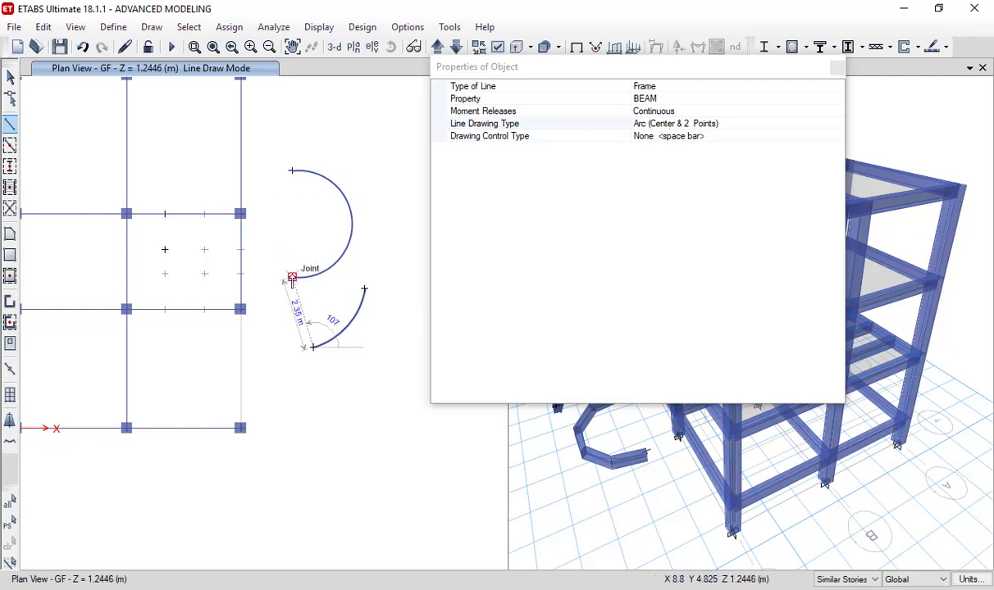
{"action": "left_click", "coordinate": [314, 347]}
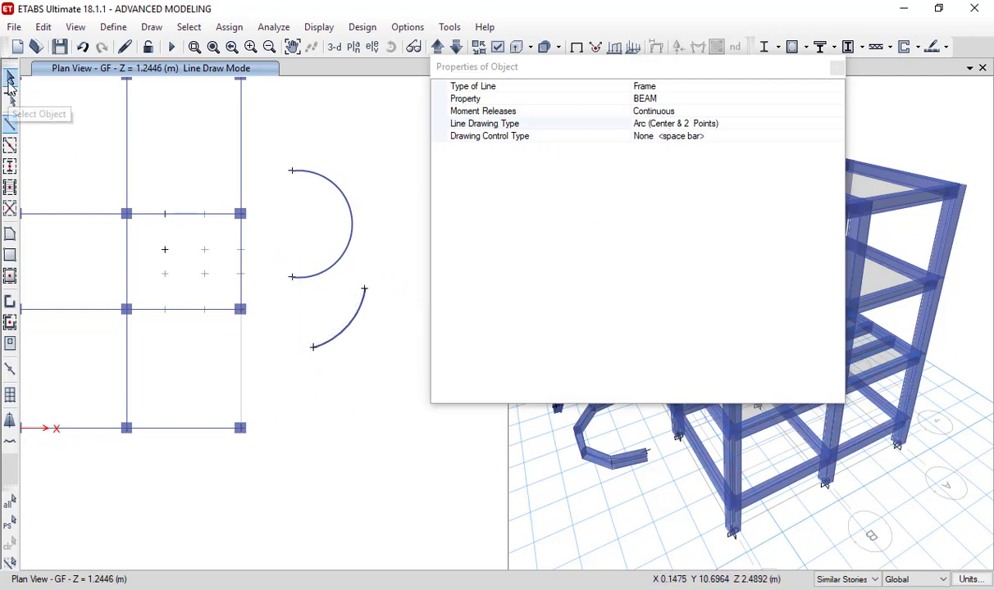
{"action": "left_click", "coordinate": [10, 78]}
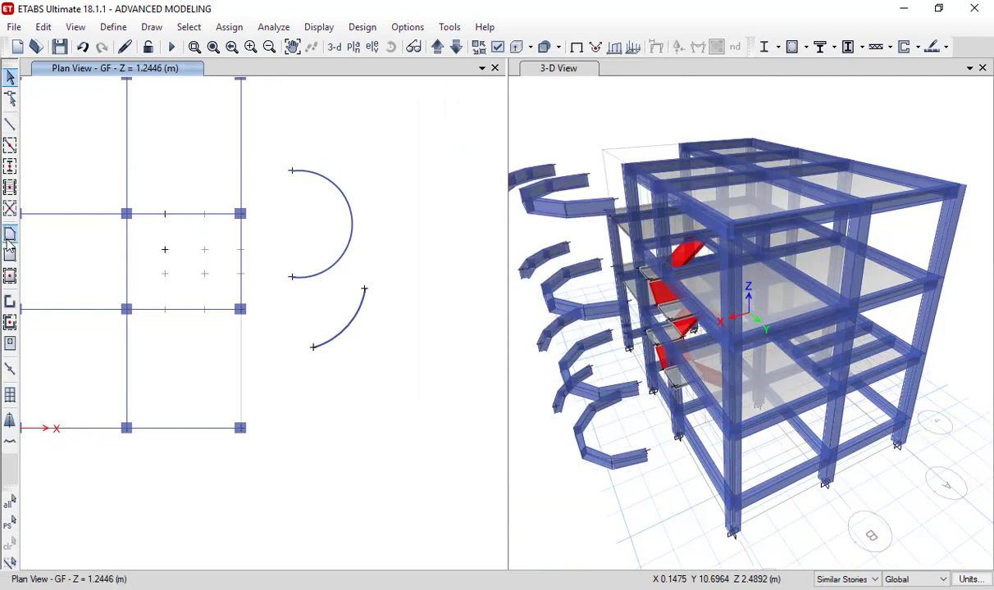
- Draw another Arc (Center & 2 Points) frame beam in the open area below the X-axis grid line, outside the building
{"action": "left_click", "coordinate": [9, 123]}
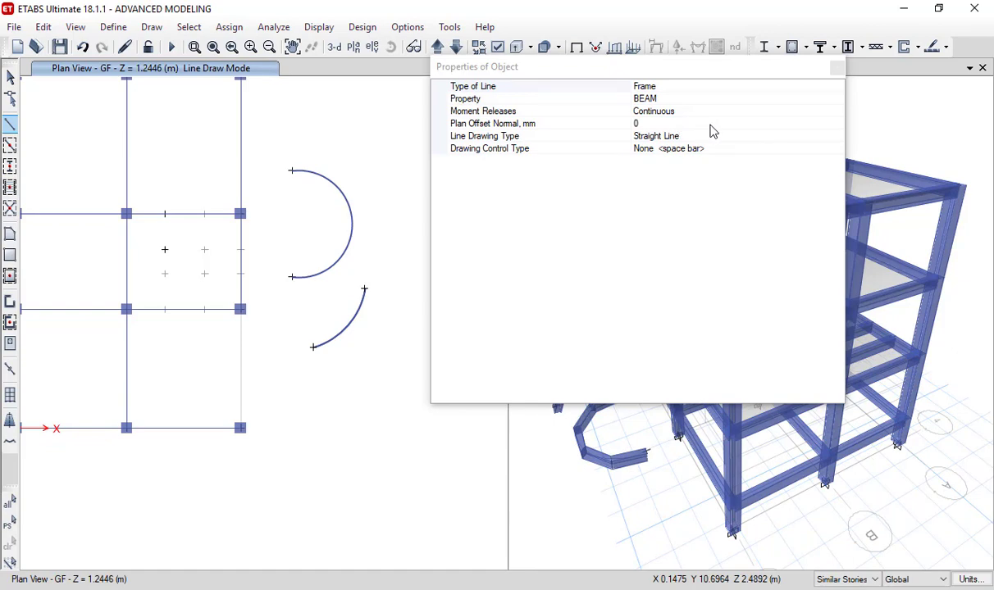
{"action": "left_click", "coordinate": [730, 135]}
{"action": "left_click", "coordinate": [836, 136]}
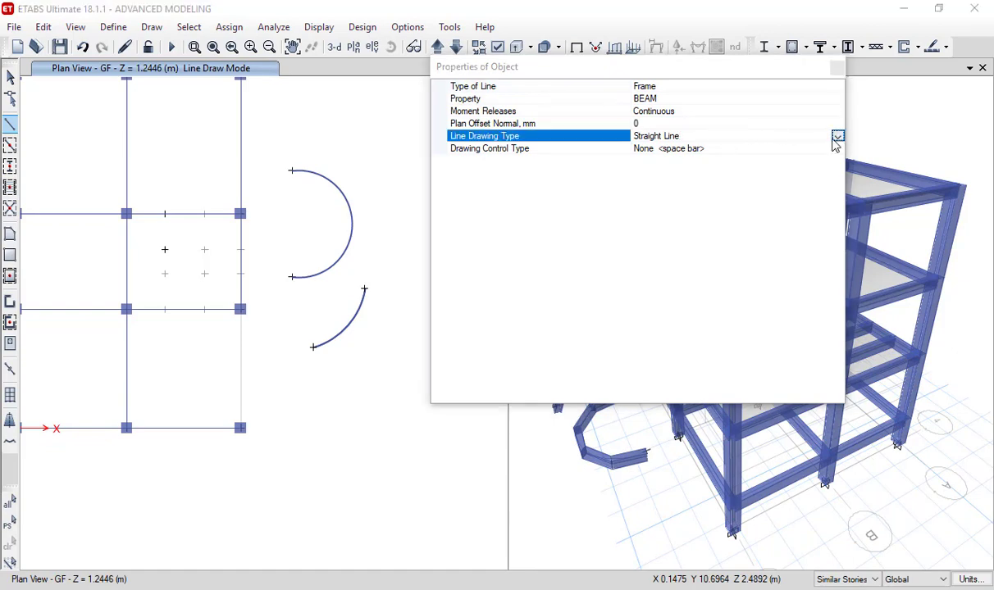
{"action": "left_click", "coordinate": [673, 159]}
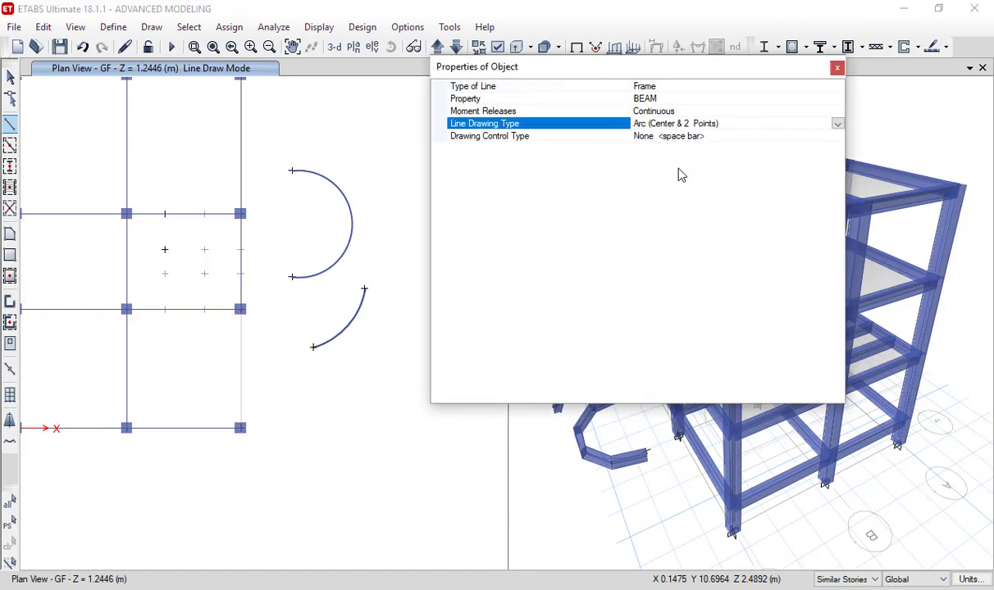
{"action": "left_click", "coordinate": [322, 409]}
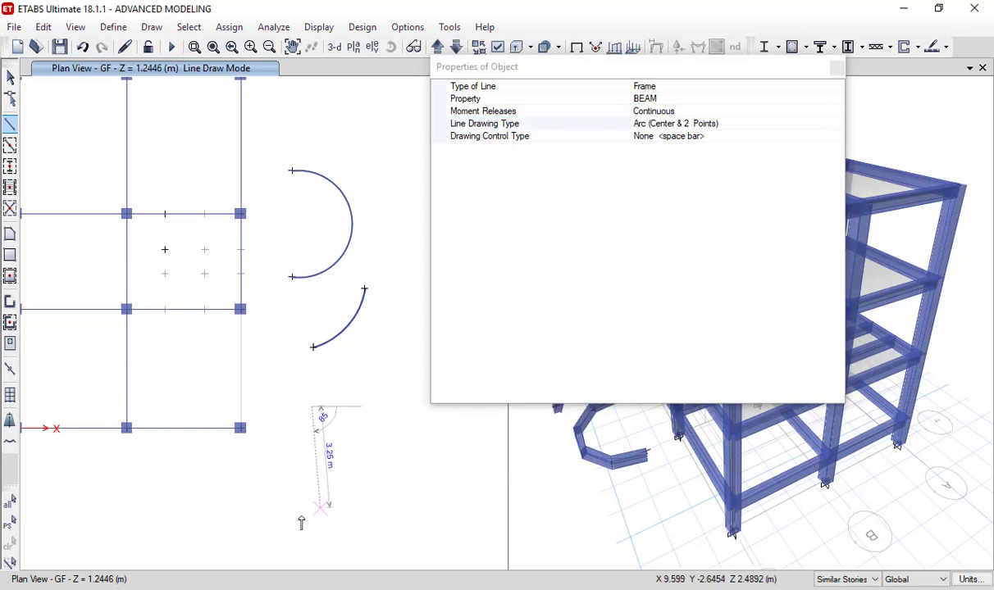
{"action": "left_click", "coordinate": [301, 517]}
{"action": "left_click", "coordinate": [393, 481]}
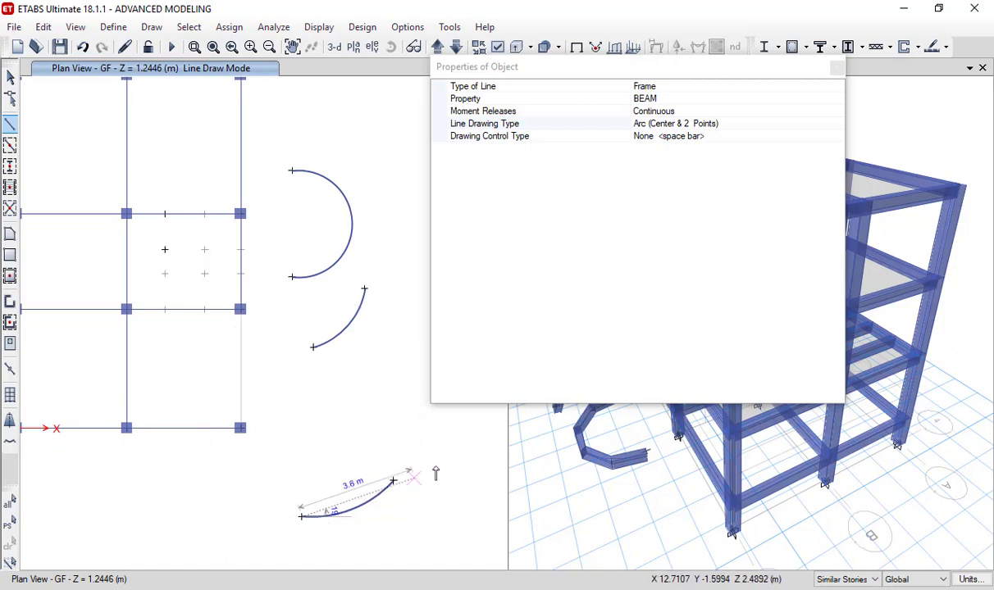
- Draw a Bezier frame beam through several control points on the +X side of the arcs, with its ends about 2.5 m apart
{"action": "left_click", "coordinate": [762, 125]}
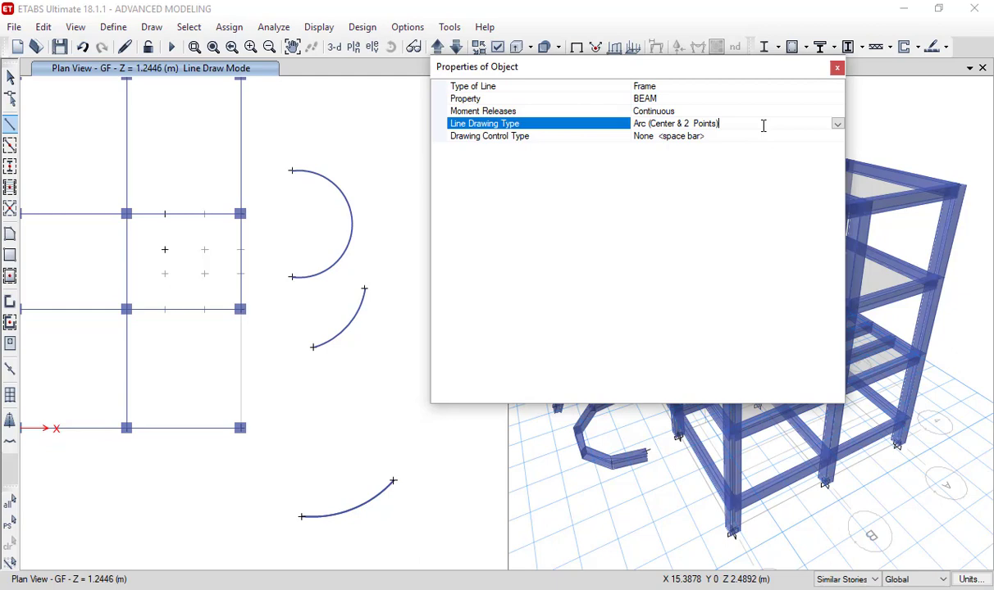
{"action": "left_click", "coordinate": [838, 124]}
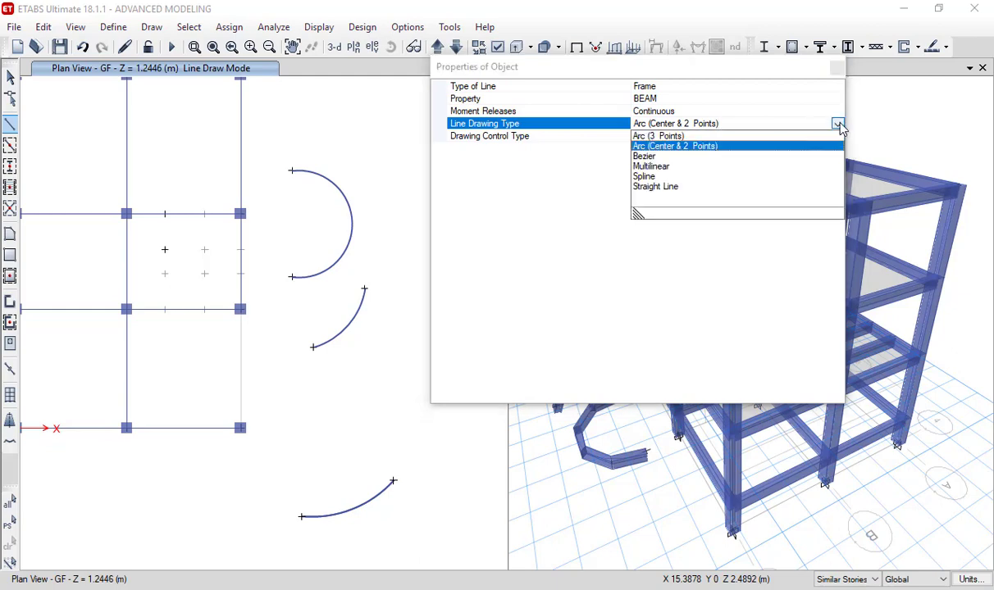
{"action": "left_click", "coordinate": [657, 156]}
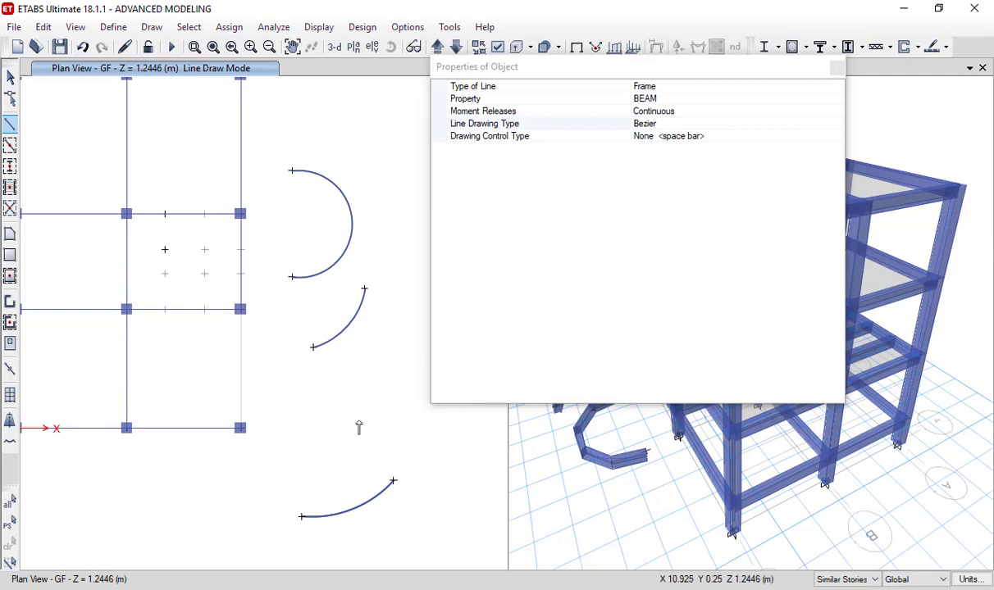
{"action": "middle_click_drag", "start_coordinate": [373, 418], "coordinate": [155, 440]}
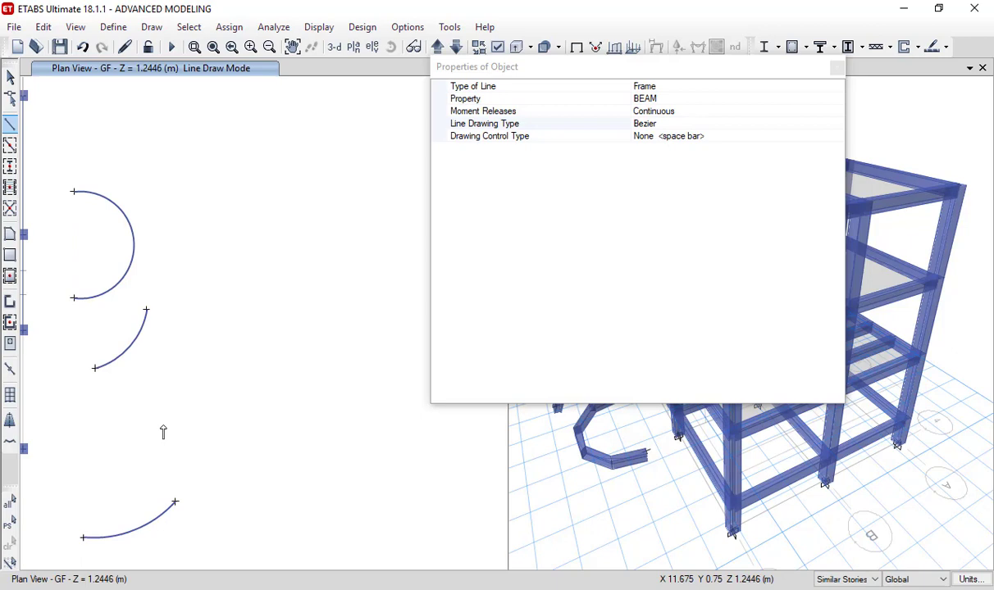
{"action": "left_click", "coordinate": [221, 398]}
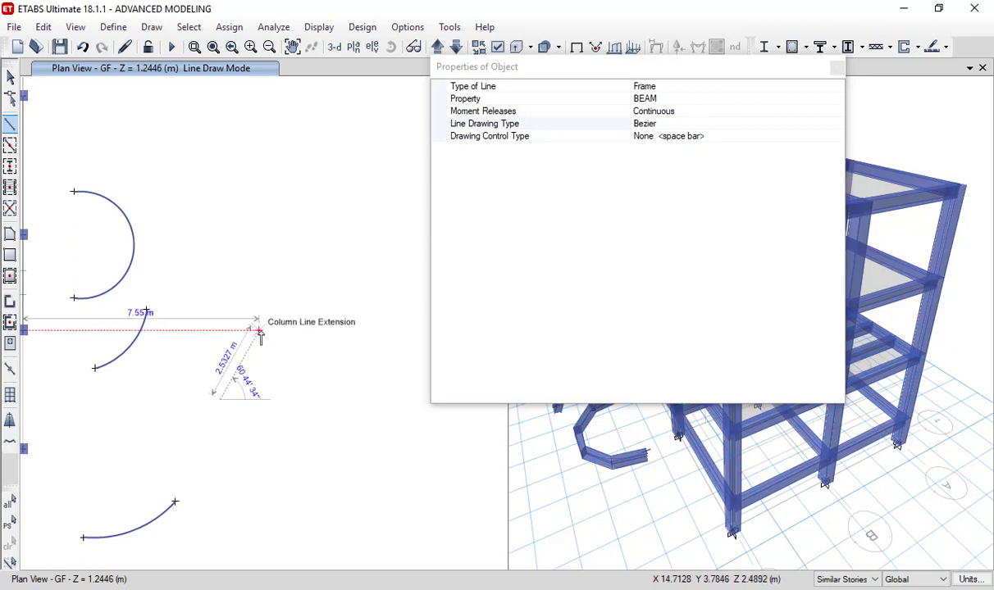
{"action": "left_click", "coordinate": [261, 333]}
{"action": "left_click", "coordinate": [308, 382]}
{"action": "left_click", "coordinate": [342, 303]}
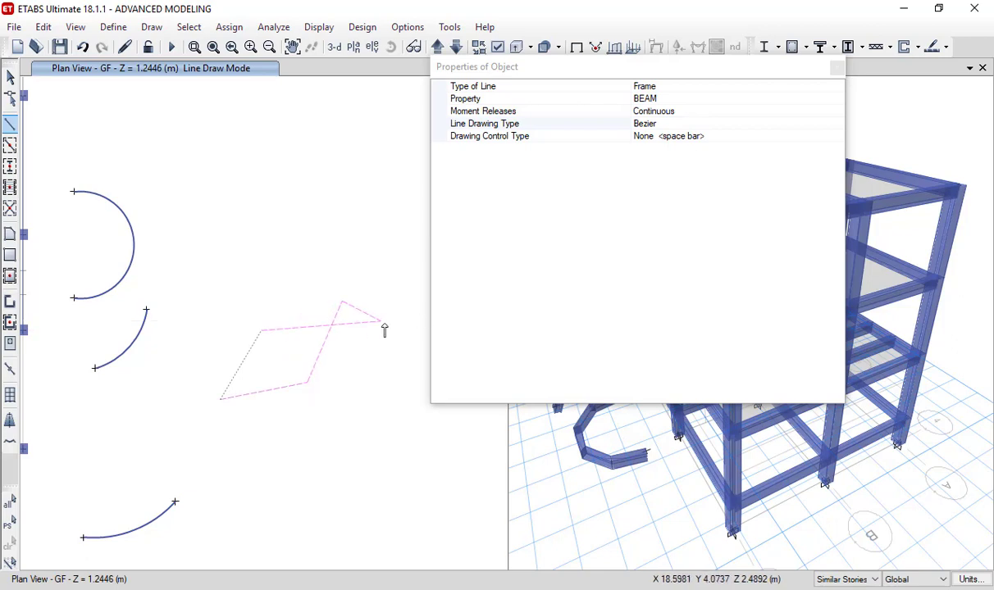
{"action": "left_click", "coordinate": [402, 330]}
{"action": "left_click", "coordinate": [401, 226]}
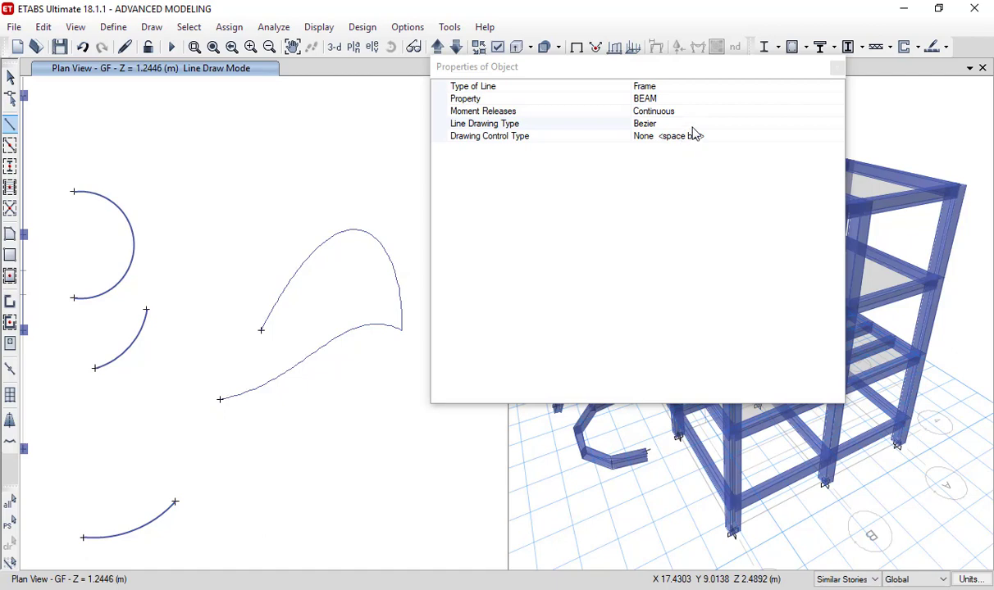
- Draw a Multilinear frame beam with several angled segments below and beyond the Bezier curve on the +X side
{"action": "left_click", "coordinate": [795, 125]}
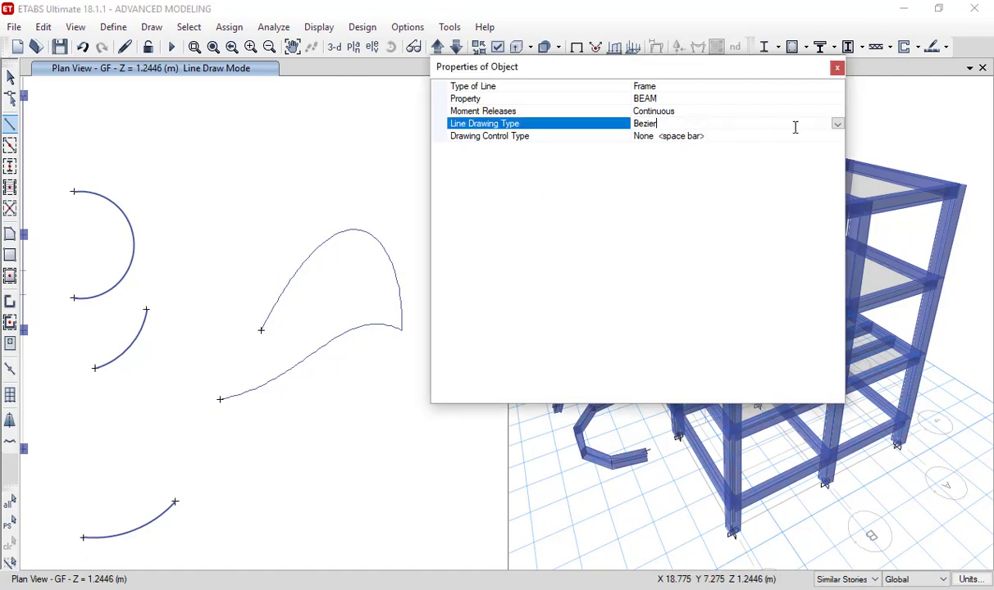
{"action": "left_click", "coordinate": [837, 124]}
{"action": "left_click", "coordinate": [714, 162]}
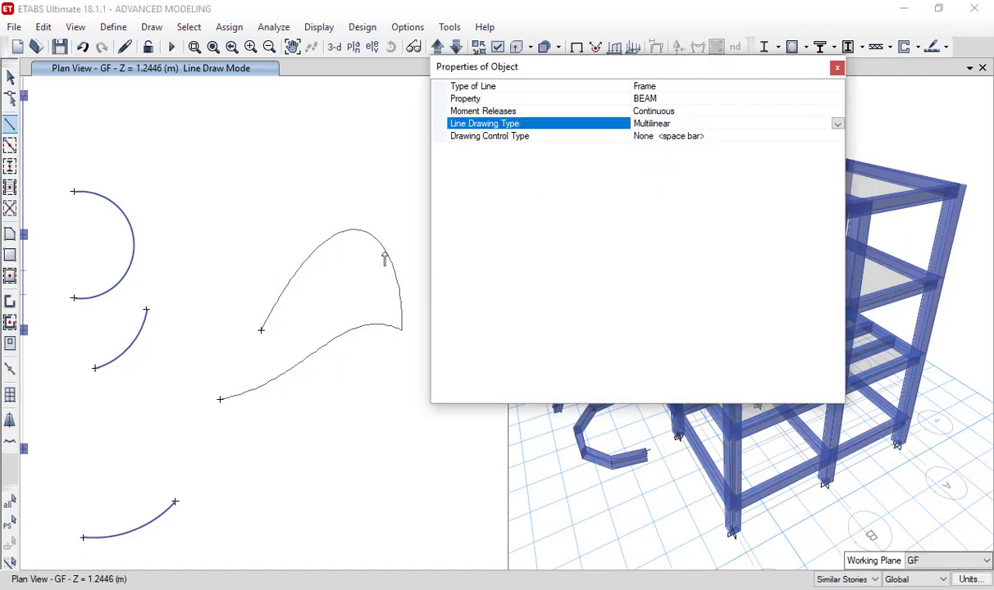
{"action": "left_click", "coordinate": [305, 405]}
{"action": "left_click", "coordinate": [200, 470]}
{"action": "left_click", "coordinate": [367, 465]}
{"action": "left_click", "coordinate": [421, 399]}
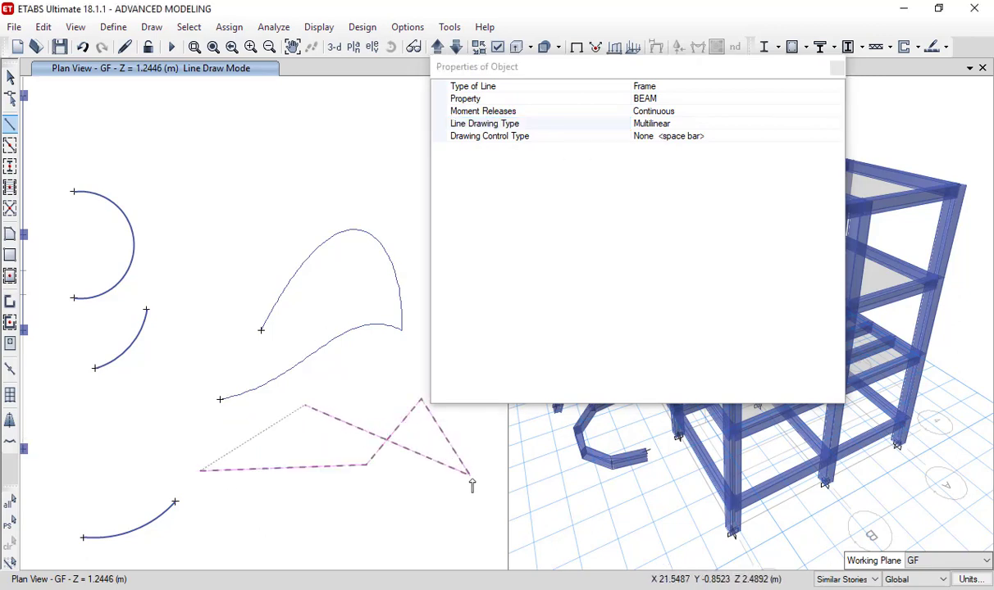
{"action": "middle_click_drag", "start_coordinate": [421, 428], "coordinate": [235, 466]}
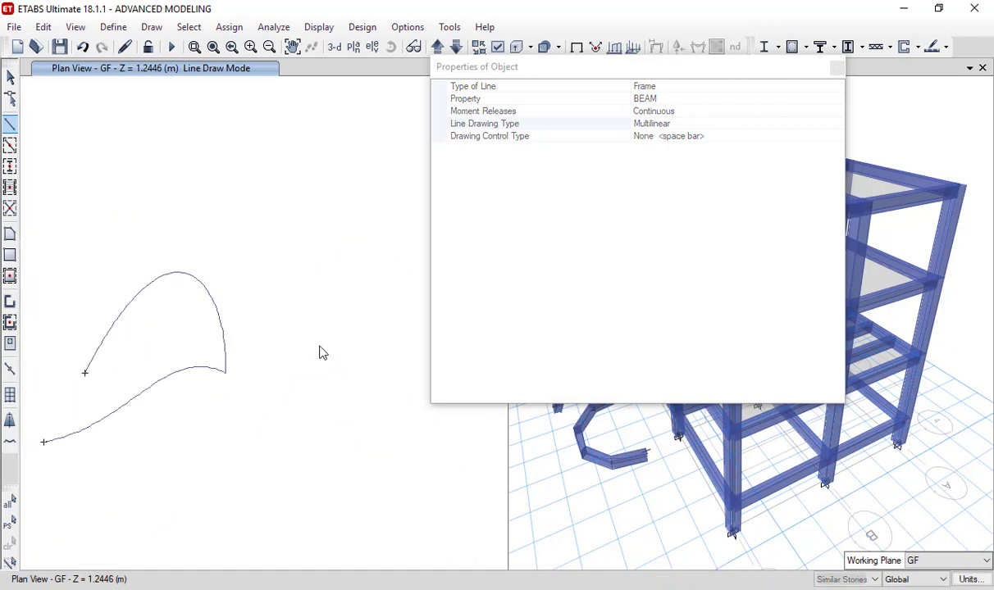
{"action": "left_click", "coordinate": [335, 349]}
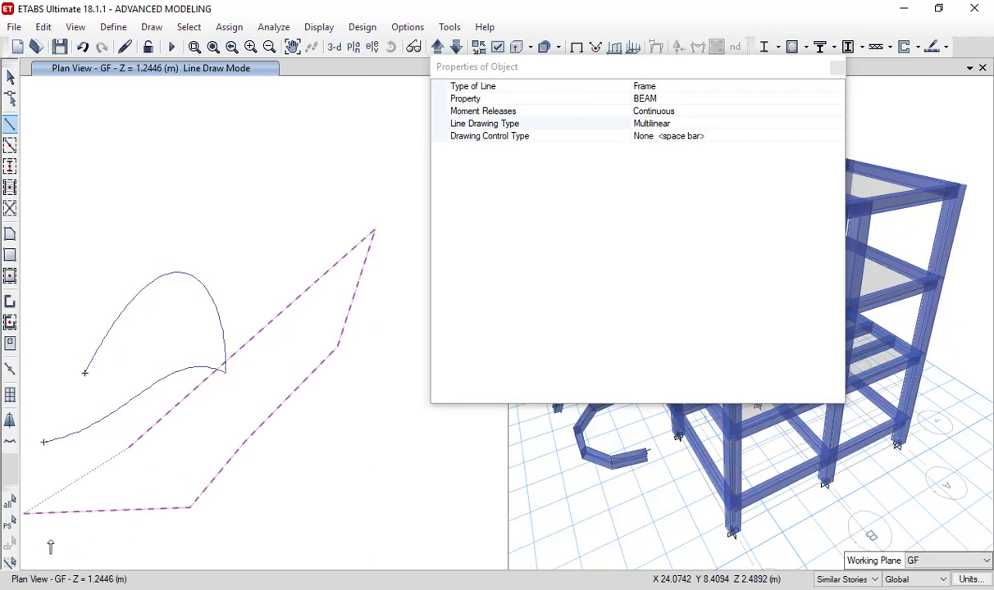
{"action": "key", "text": "Return"}
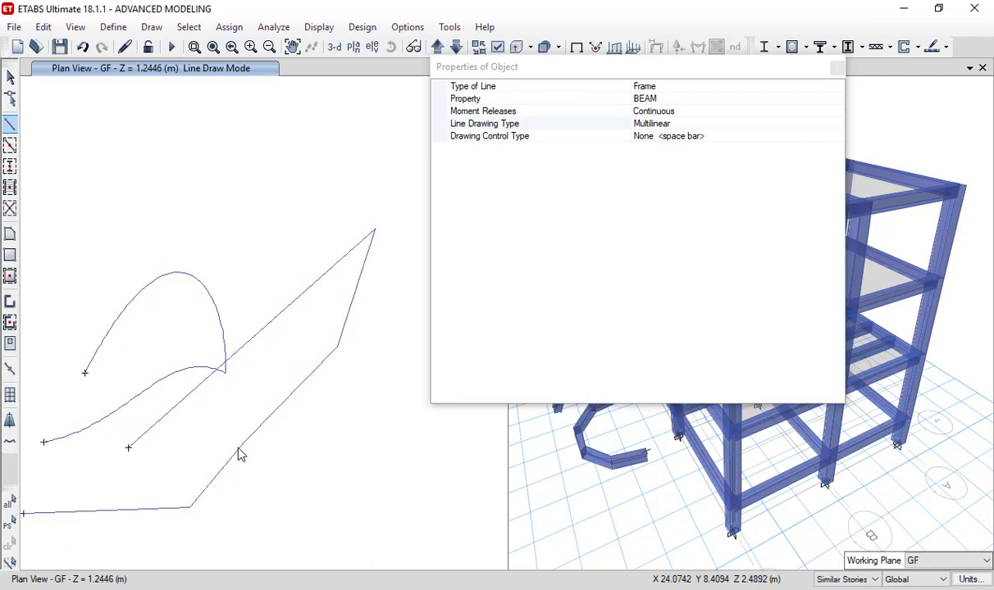
- End line drawing, restrict edits to One Story, and delete all the curved and multilinear beams beside the building in the GF plan
{"action": "key", "text": "Escape"}
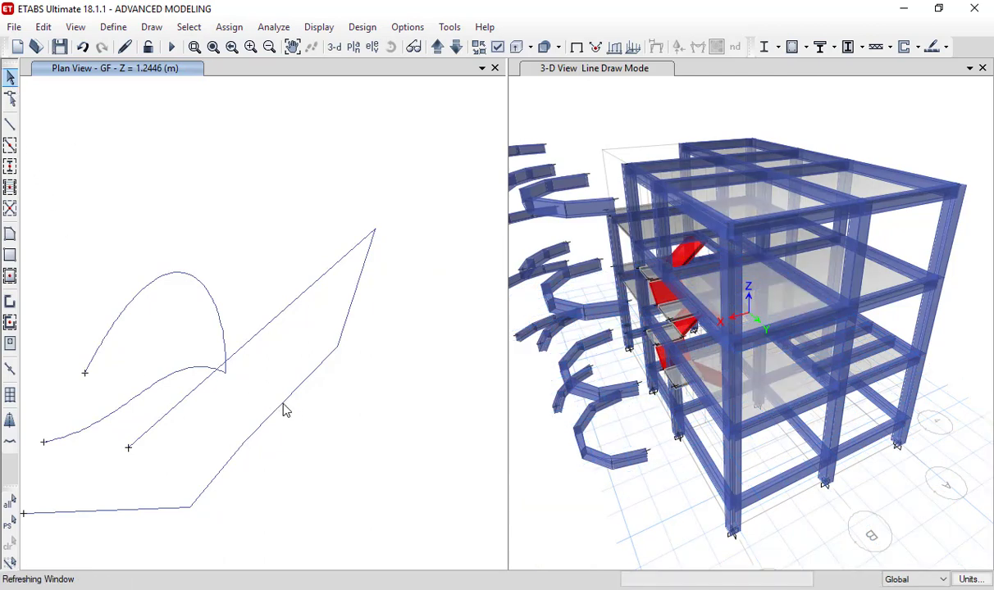
{"action": "left_click", "coordinate": [290, 311]}
{"action": "left_click", "coordinate": [302, 381]}
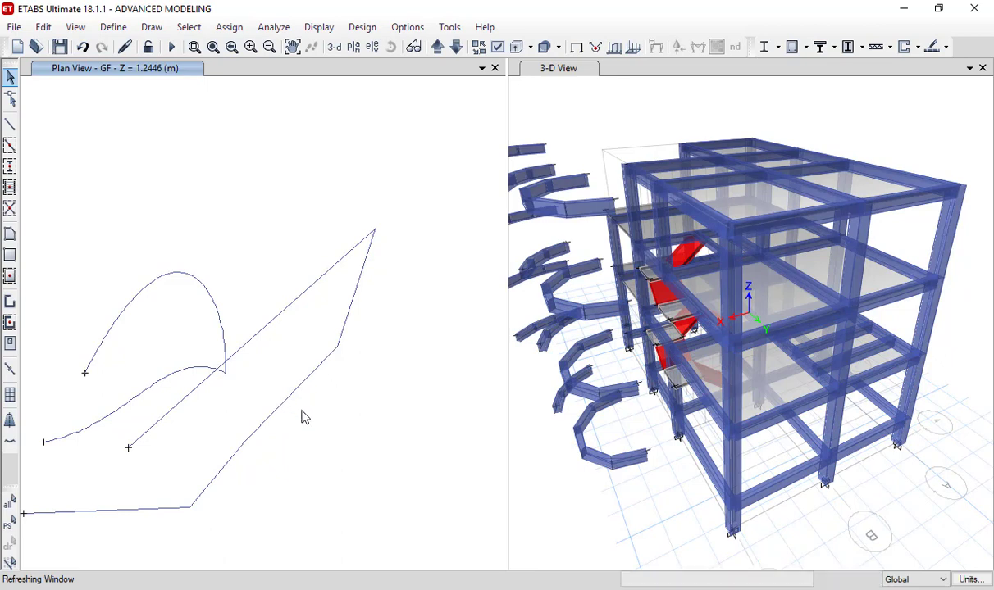
{"action": "left_click", "coordinate": [122, 505]}
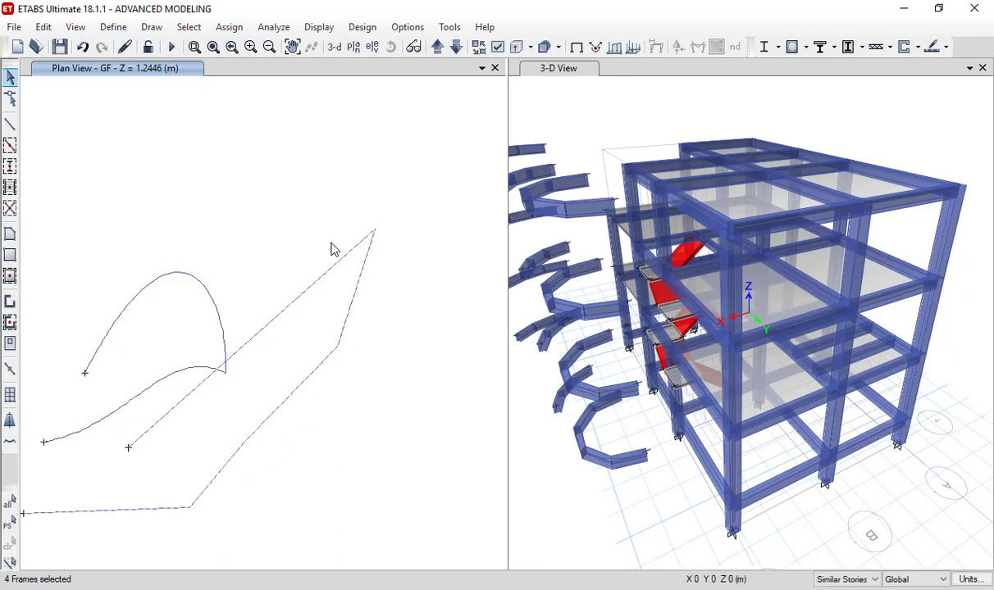
{"action": "left_click_drag", "start_coordinate": [342, 341], "coordinate": [296, 399]}
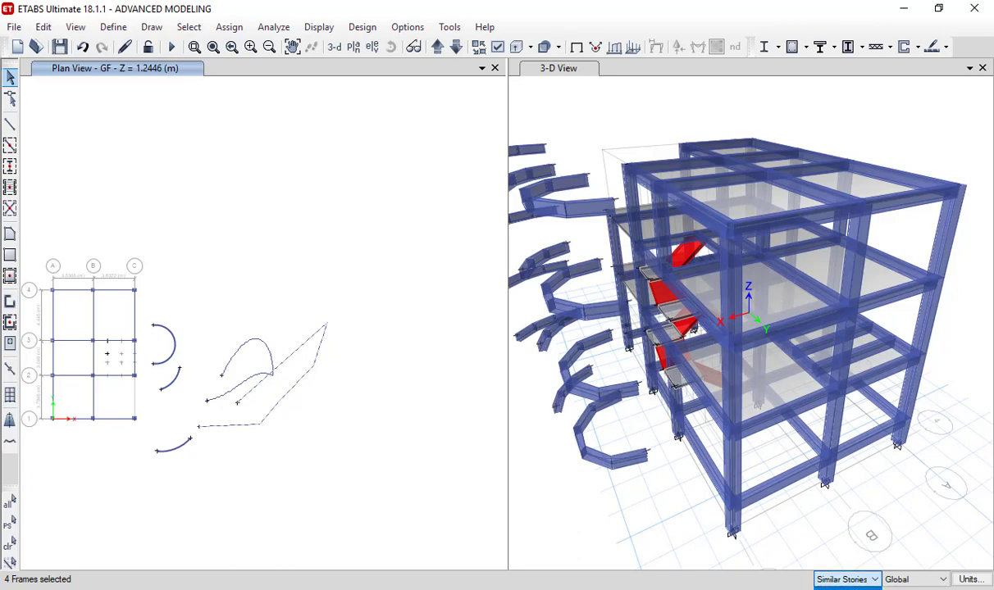
{"action": "left_click", "coordinate": [845, 587]}
{"action": "left_click_drag", "start_coordinate": [381, 492], "coordinate": [148, 288]}
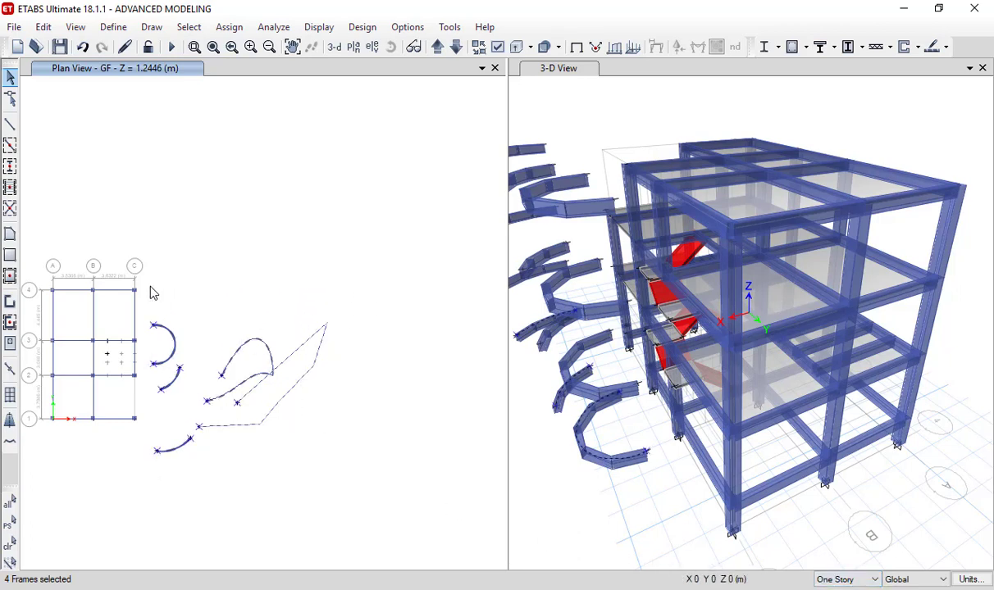
- Draw a Spline frame beam with property BEAM through several points in the open area on the +X side of the building
{"action": "left_click", "coordinate": [10, 124]}
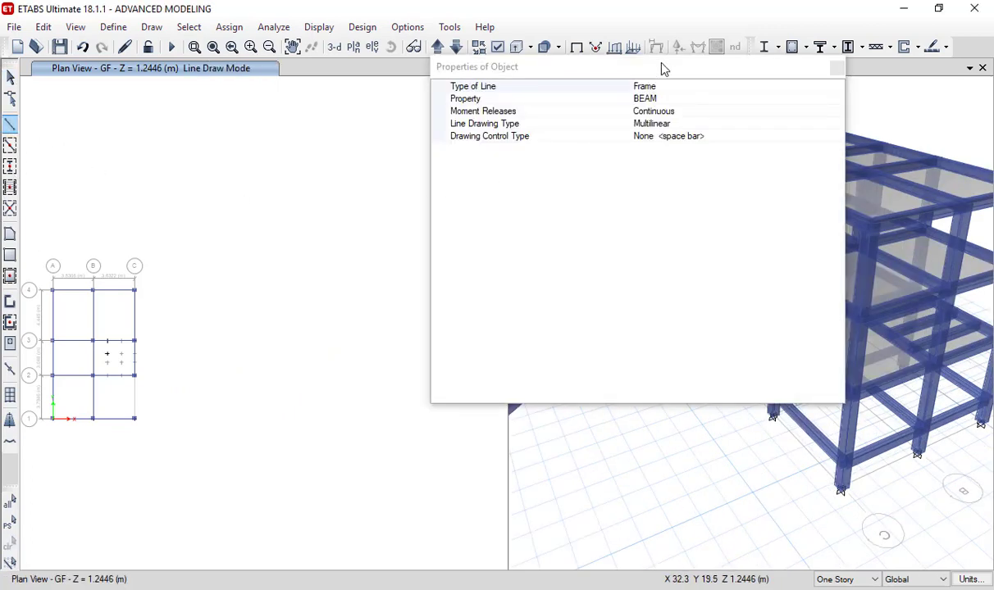
{"action": "left_click_drag", "start_coordinate": [664, 68], "coordinate": [615, 109]}
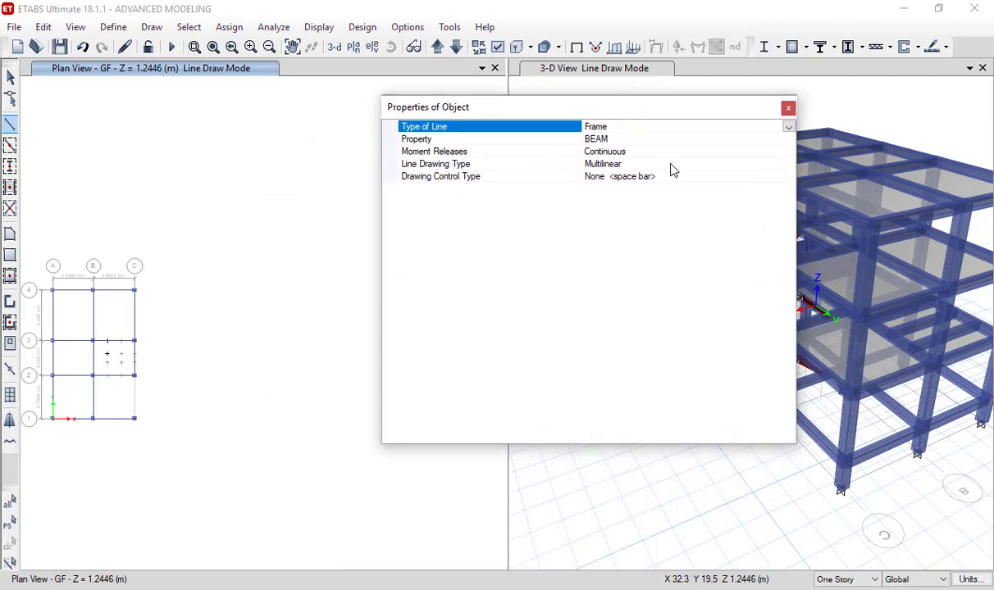
{"action": "left_click", "coordinate": [736, 164]}
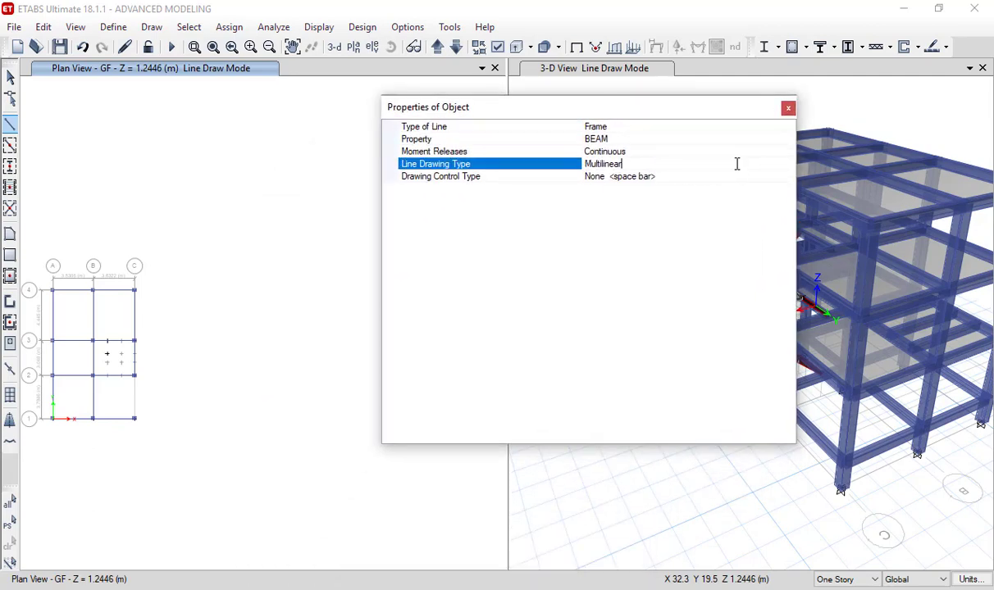
{"action": "left_click", "coordinate": [787, 164]}
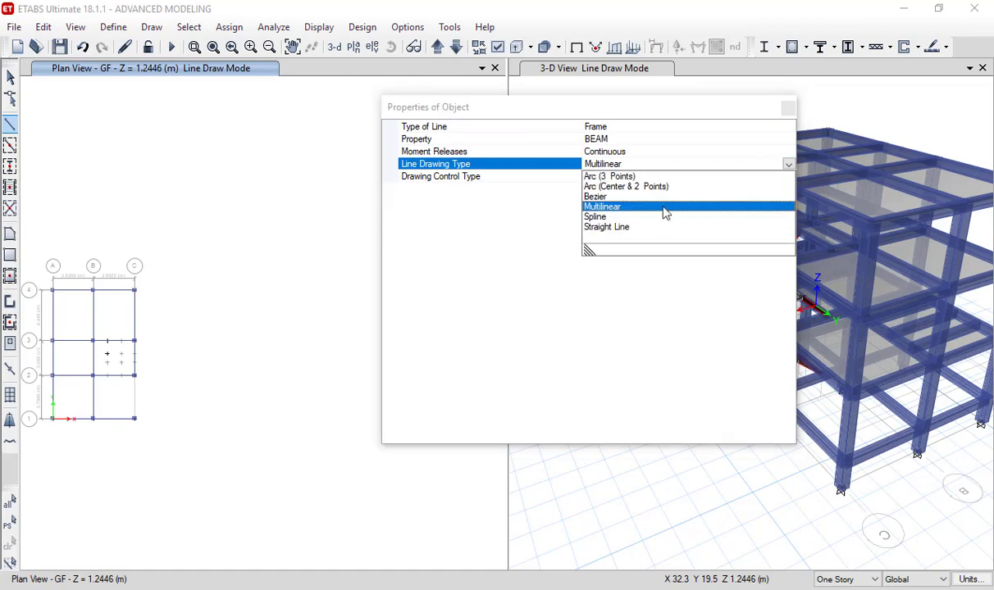
{"action": "left_click", "coordinate": [607, 217]}
{"action": "left_click", "coordinate": [185, 313]}
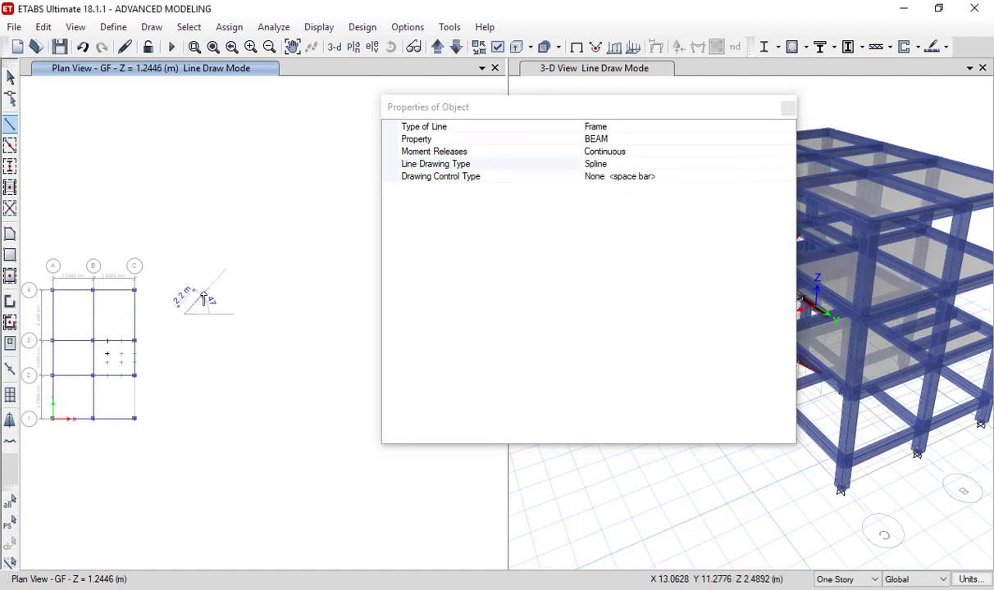
{"action": "left_click", "coordinate": [284, 287]}
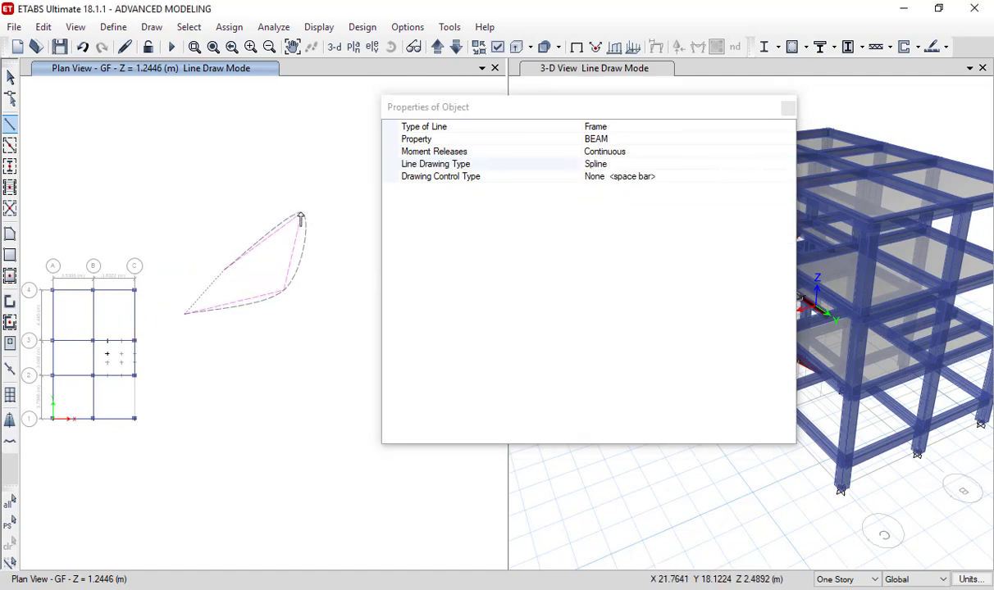
{"action": "left_click", "coordinate": [298, 213]}
{"action": "left_click", "coordinate": [372, 194]}
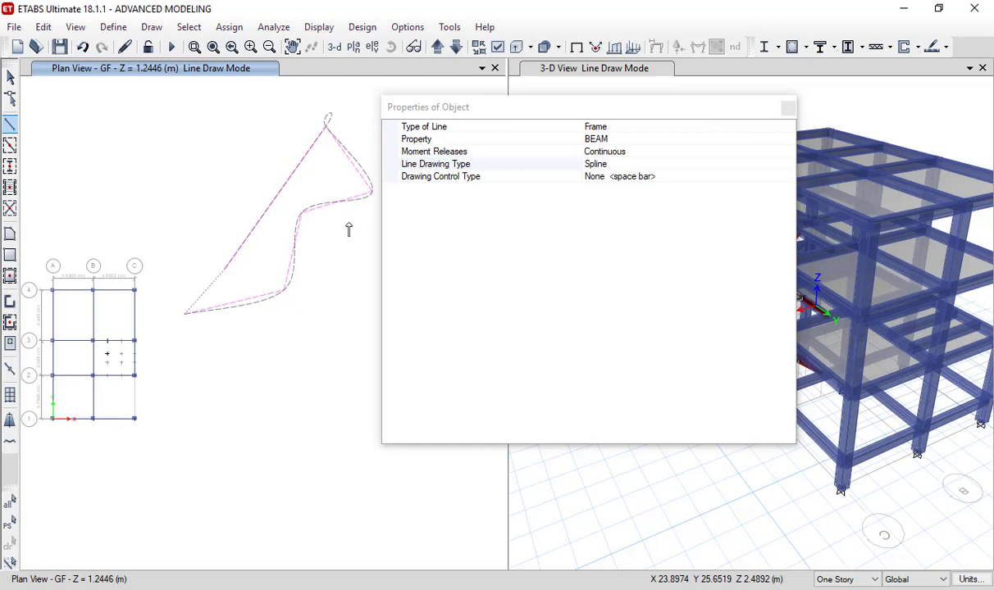
{"action": "key", "text": "Return"}
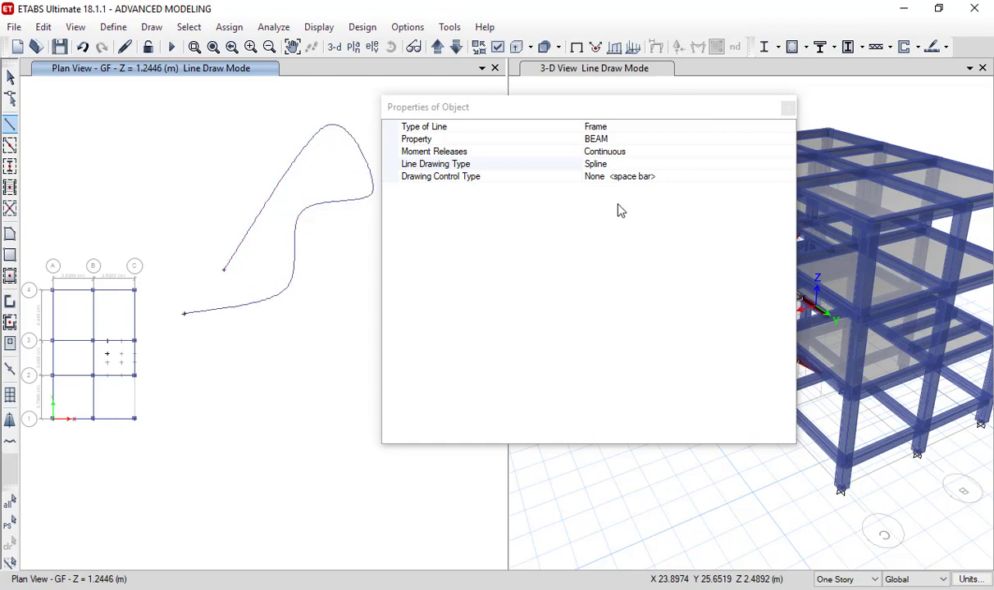
- Draw a Straight Line frame beam about 1.5 m long parallel to X beside the building, with a plan offset normal of 230 mm
{"action": "left_click", "coordinate": [788, 165]}
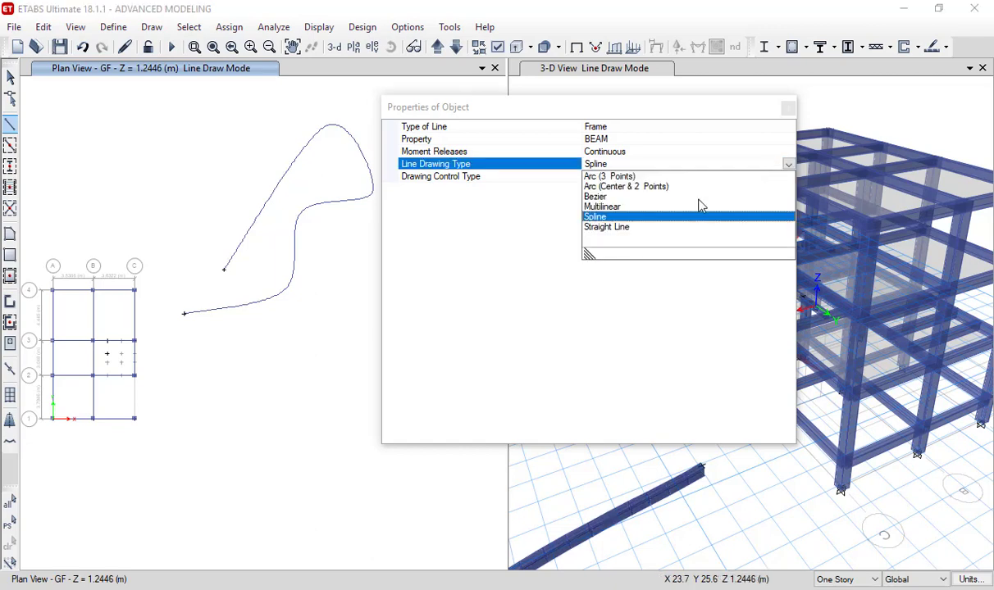
{"action": "left_click", "coordinate": [607, 227]}
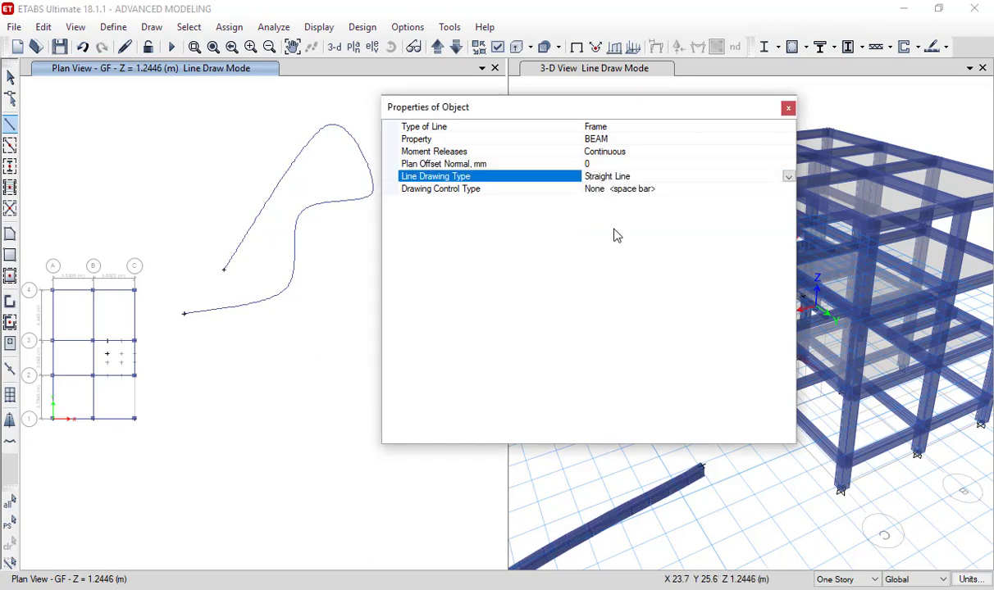
{"action": "left_click", "coordinate": [601, 165]}
{"action": "type", "text": "230"}
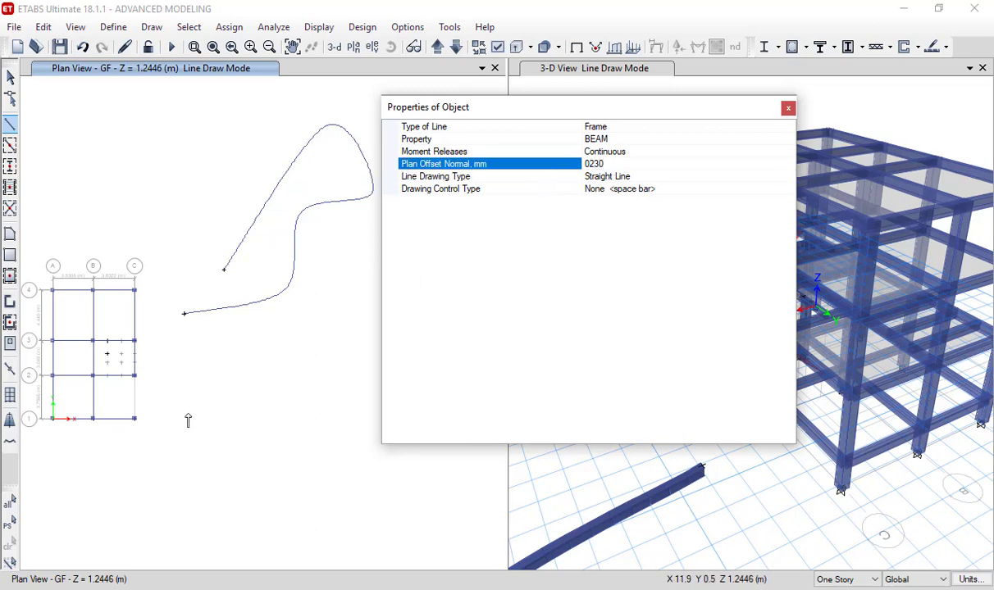
{"action": "left_click", "coordinate": [188, 415]}
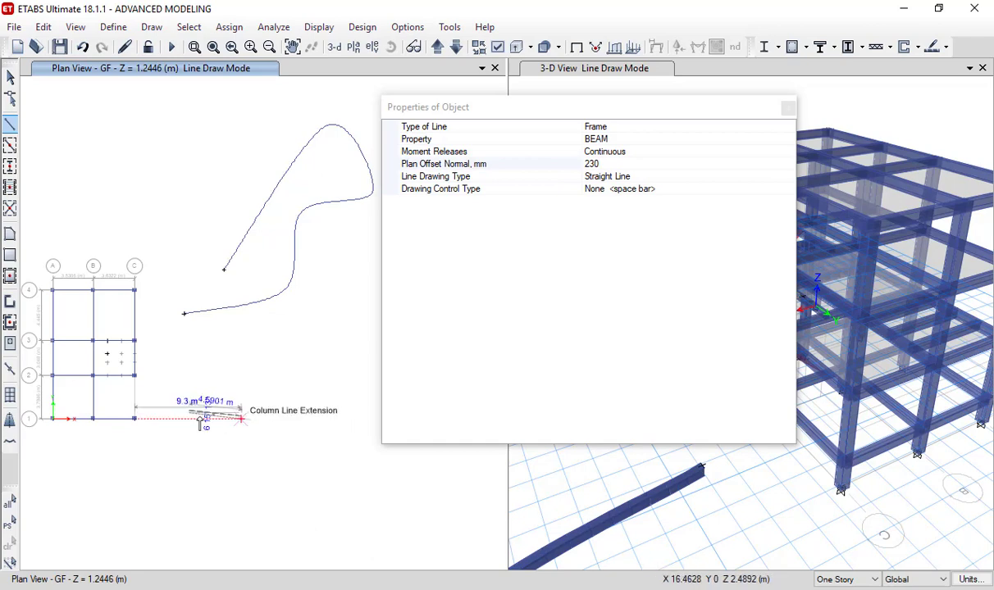
{"action": "scroll", "coordinate": [198, 410], "scroll_direction": "up", "scroll_amount": 5}
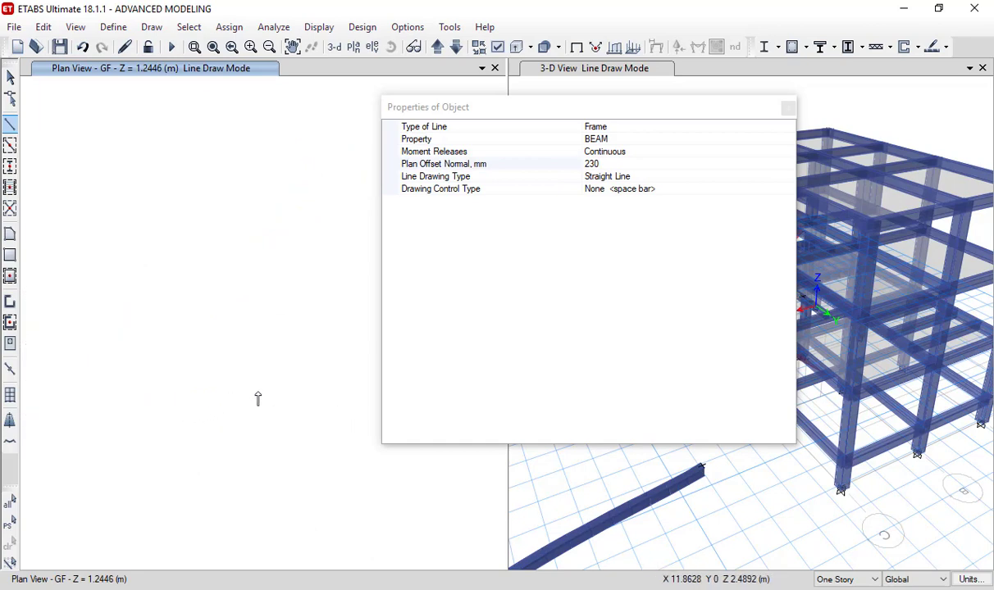
{"action": "left_click", "coordinate": [210, 371]}
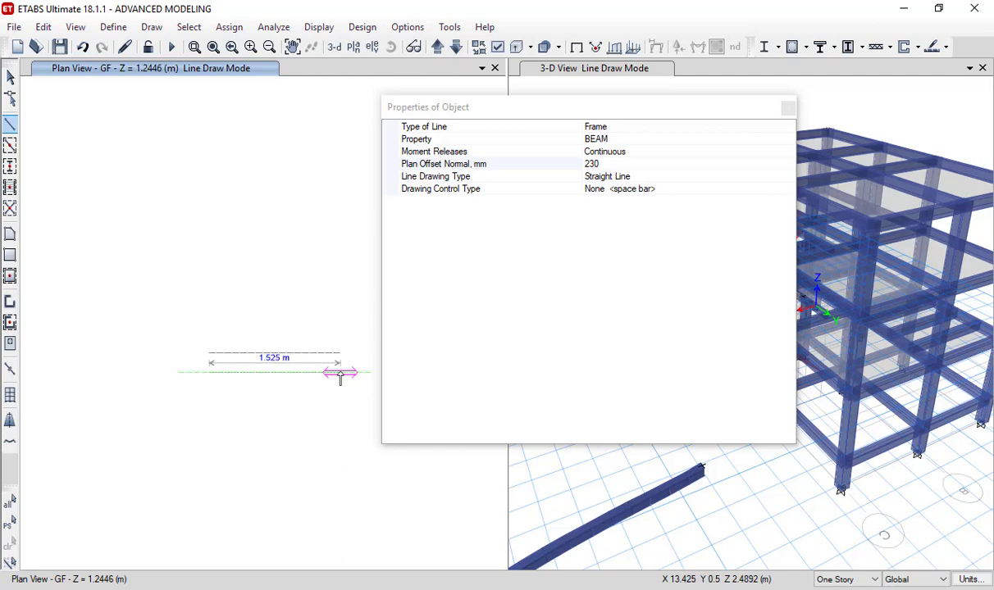
{"action": "left_click", "coordinate": [340, 373]}
{"action": "key", "text": "Escape"}
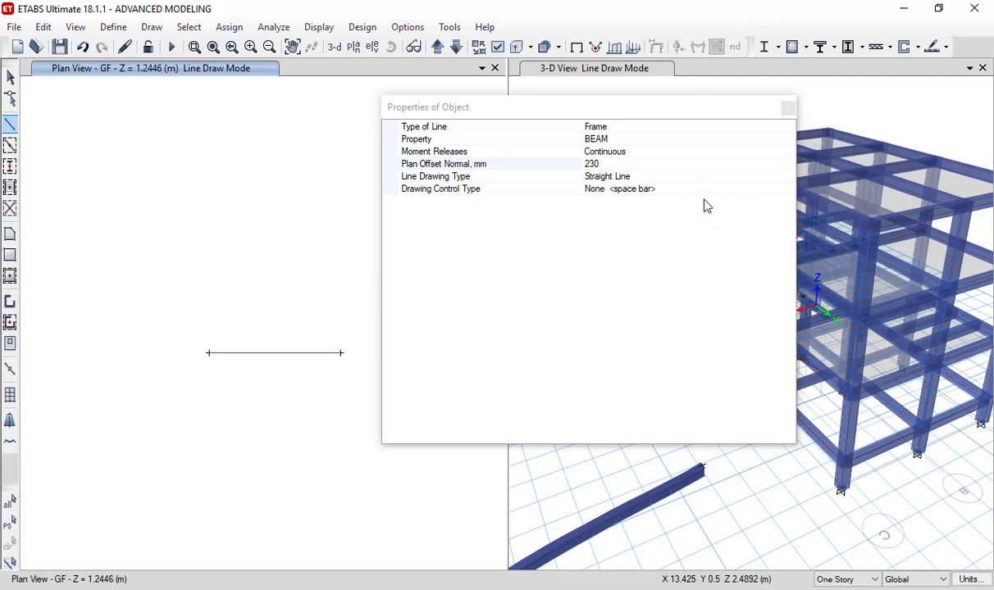
{"action": "key", "text": "Escape"}
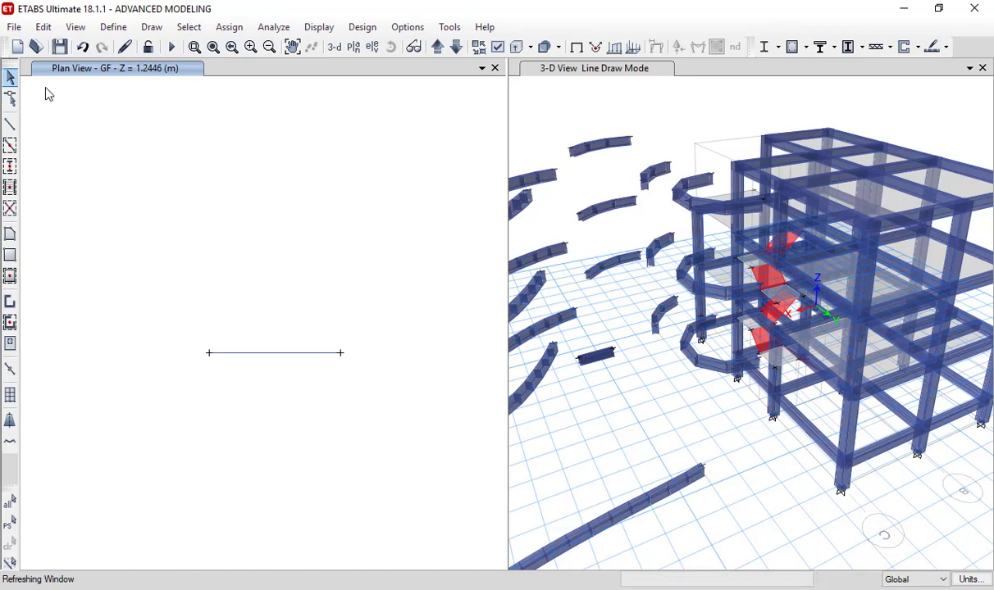
- Using Fixed dx and dy drawing control at 2000 each, draw a diagonal beam about 2.7 m long ending on the extension of grid line 2
{"action": "left_click", "coordinate": [10, 124]}
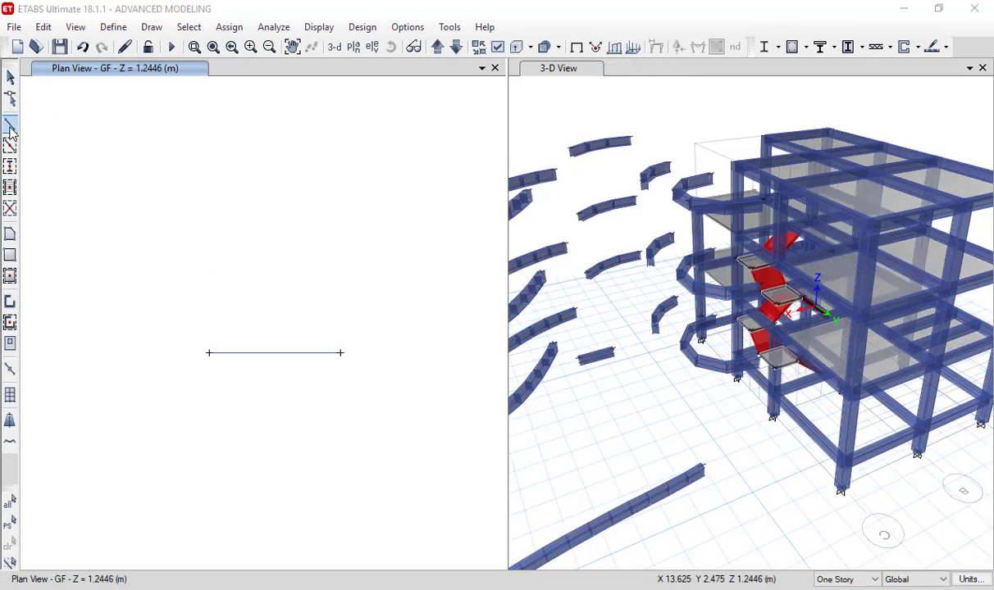
{"action": "left_click", "coordinate": [772, 189]}
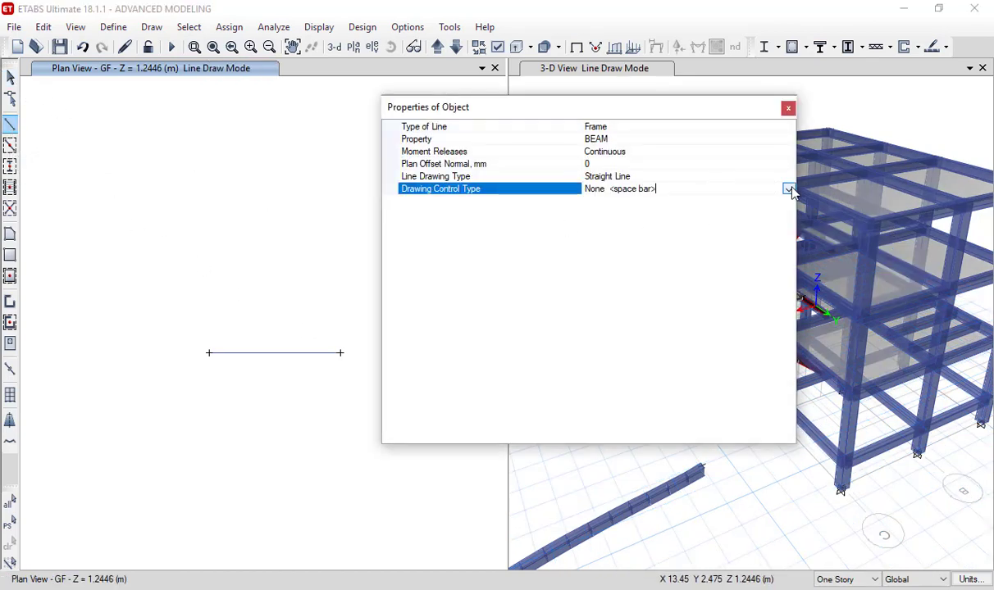
{"action": "left_click", "coordinate": [787, 188]}
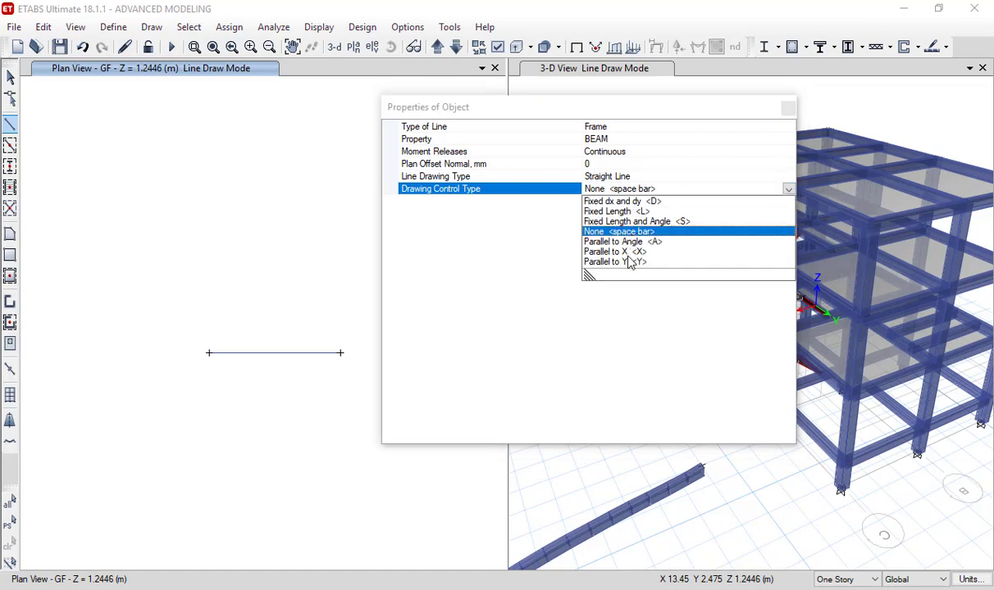
{"action": "left_click", "coordinate": [624, 201]}
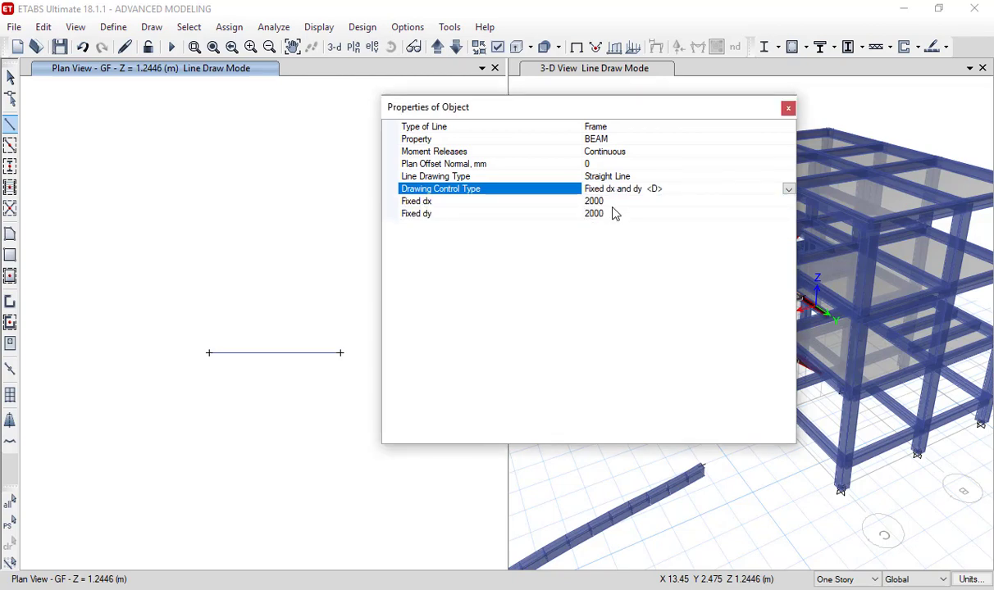
{"action": "left_click", "coordinate": [173, 253]}
{"action": "scroll", "coordinate": [221, 263], "scroll_direction": "down", "scroll_amount": 3}
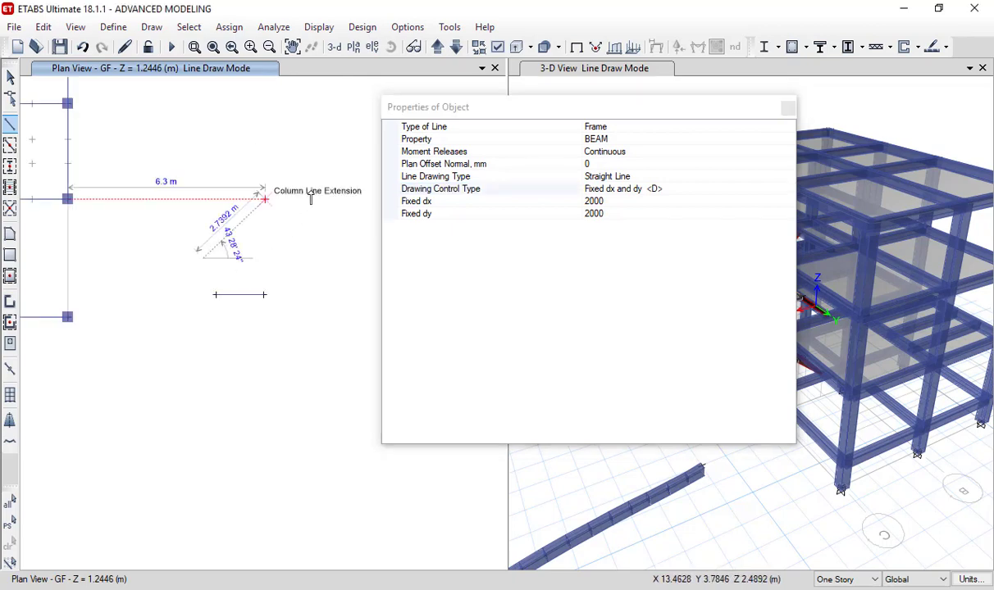
{"action": "key", "text": "space"}
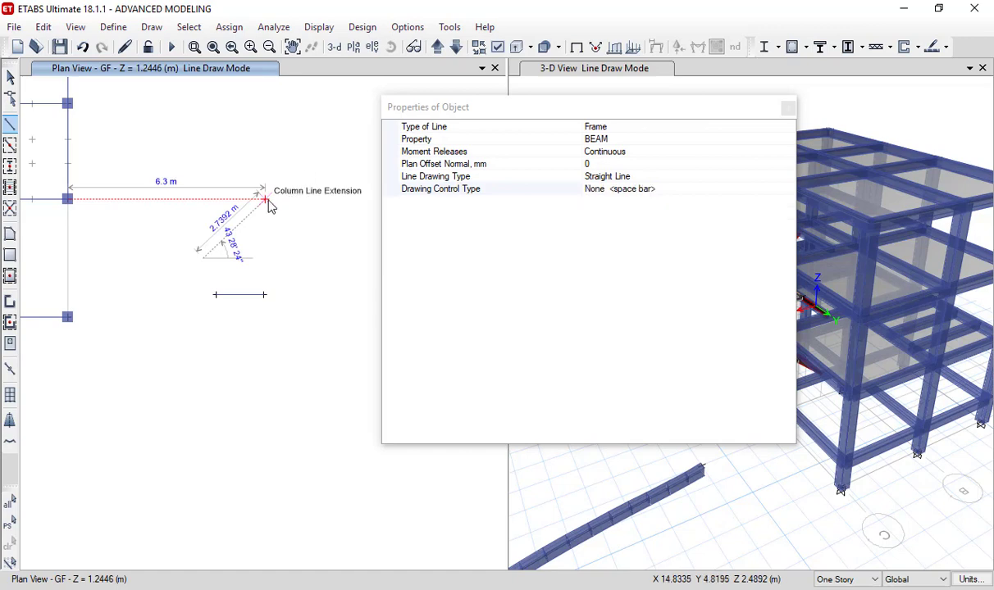
{"action": "double_click", "coordinate": [266, 200]}
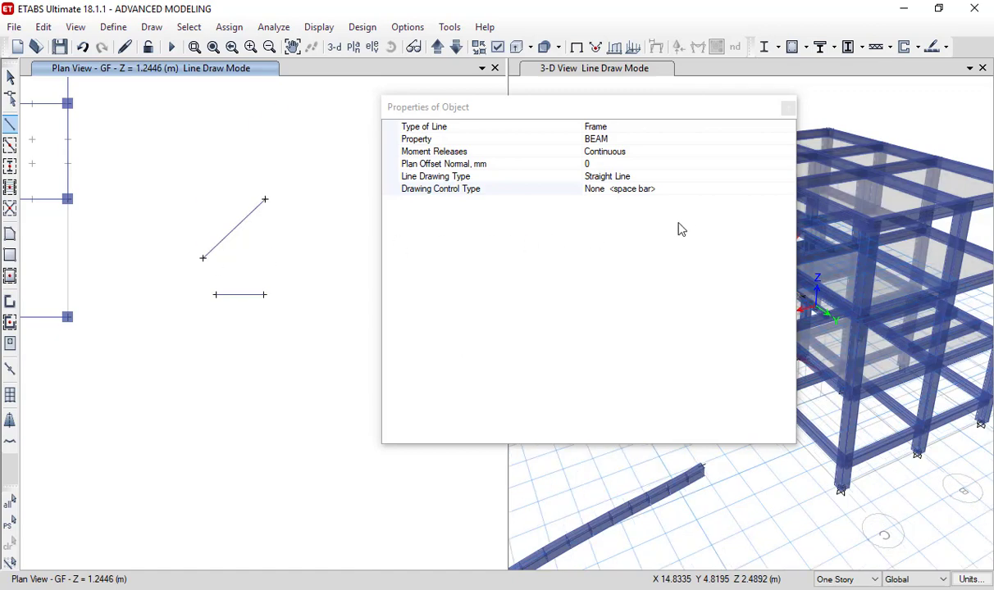
- Try a Fixed Length 2000 segment from the diagonal beam's upper end, and draw a longer inclined straight beam below the short horizontal one
{"action": "left_click", "coordinate": [789, 190]}
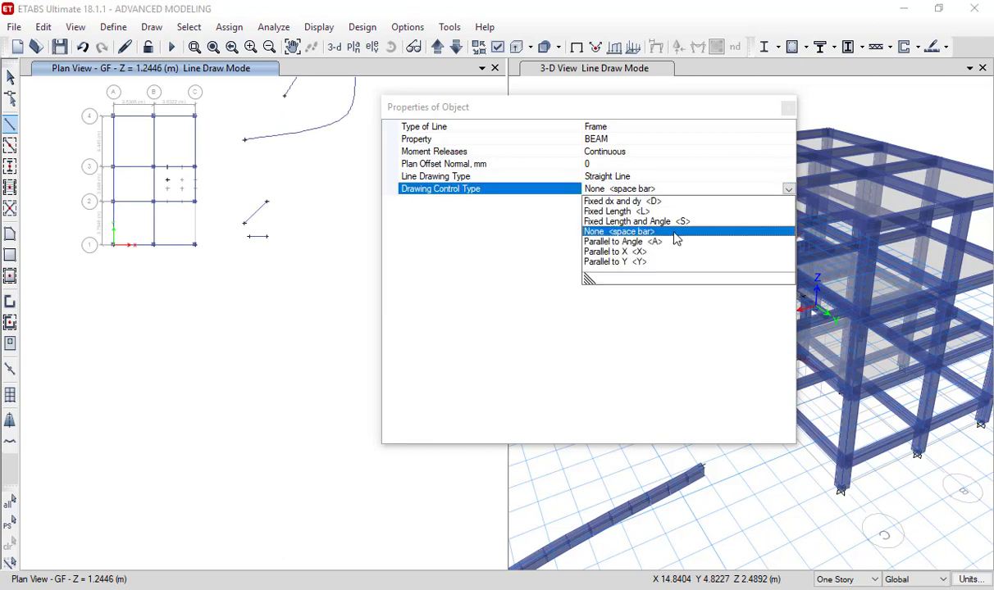
{"action": "left_click", "coordinate": [639, 213]}
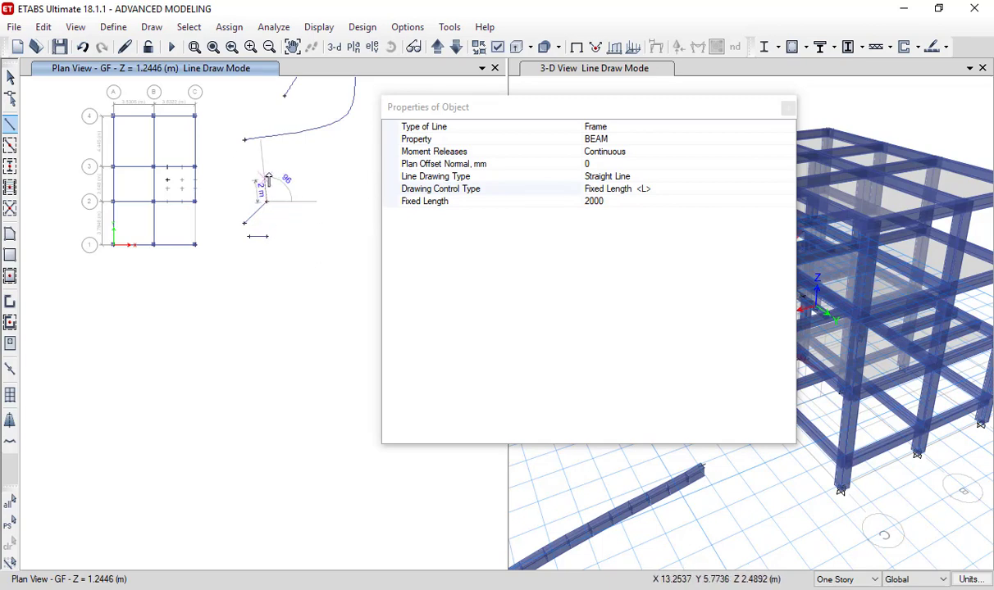
{"action": "left_click", "coordinate": [269, 179]}
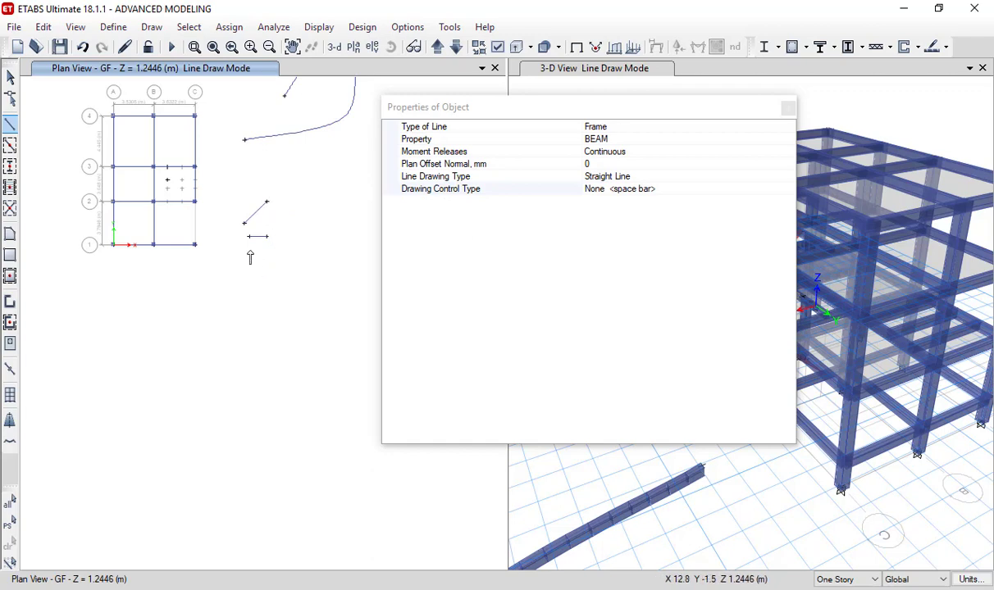
{"action": "left_click", "coordinate": [197, 302]}
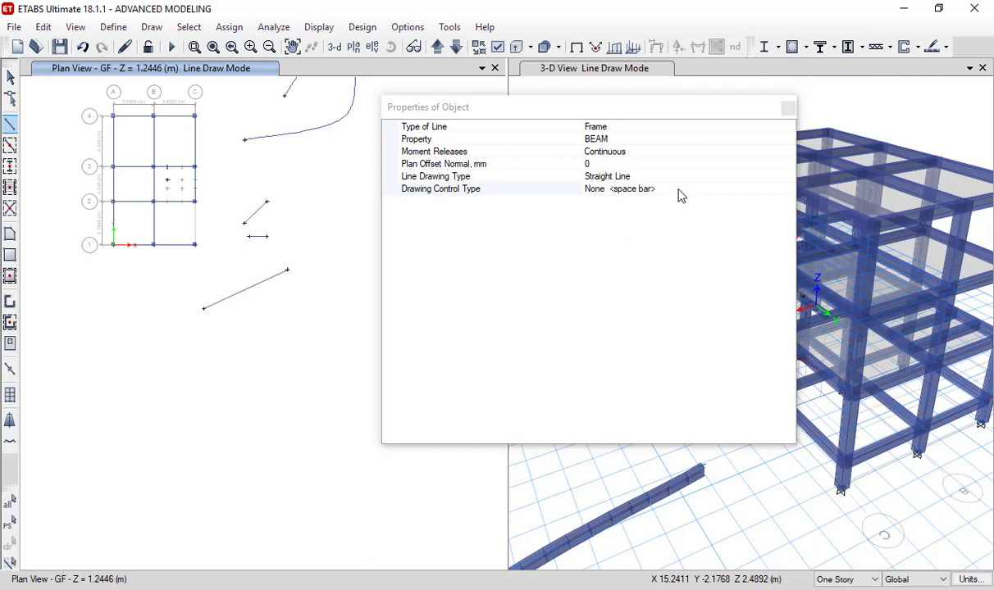
- Try the Fixed Length drawing control of 2000 for the straight beam, and return the drawing control type to None
{"action": "left_click", "coordinate": [784, 190]}
{"action": "left_click", "coordinate": [613, 211]}
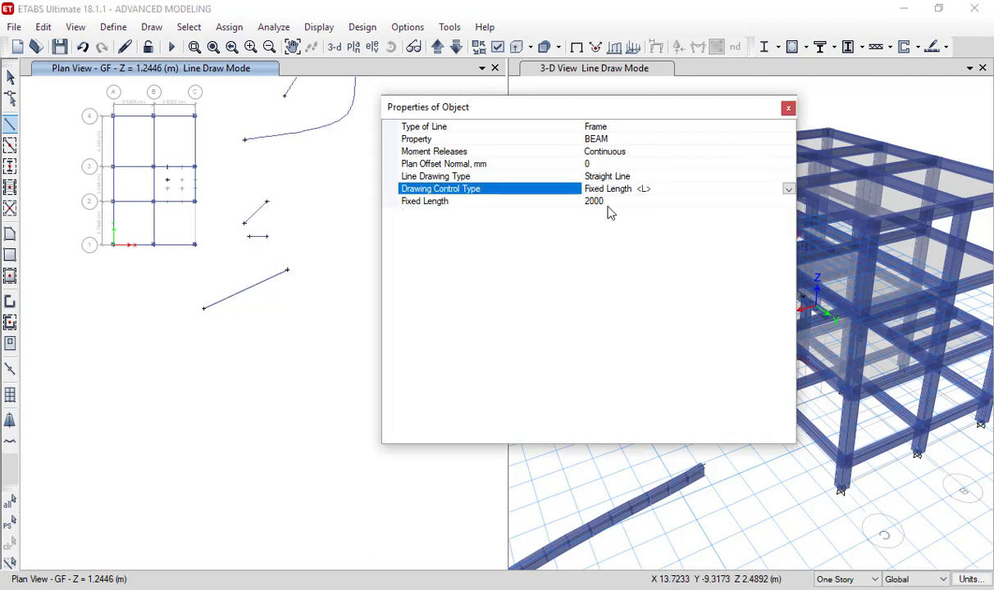
{"action": "key", "text": "space"}
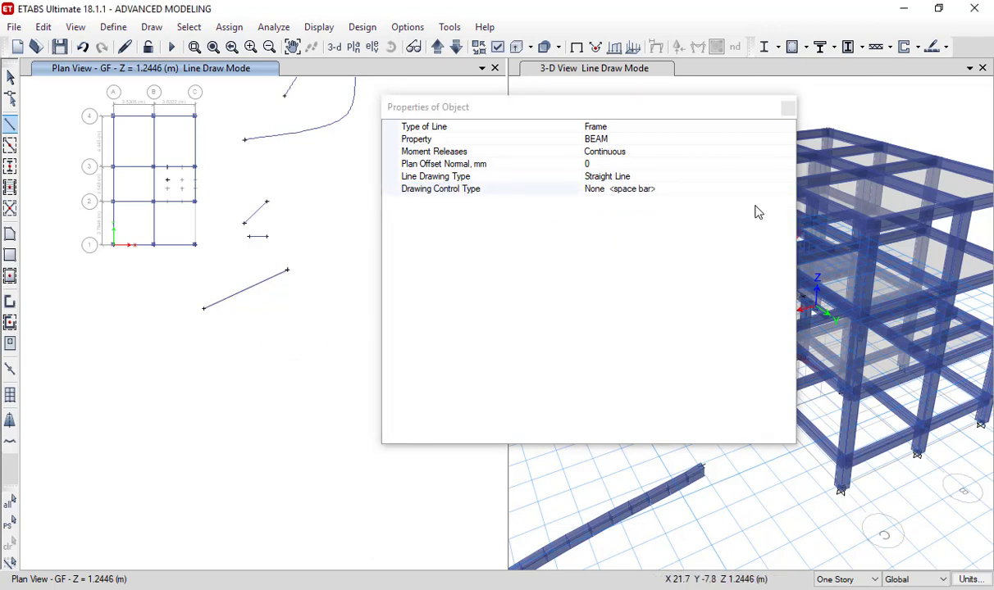
{"action": "left_click", "coordinate": [780, 189]}
{"action": "left_click", "coordinate": [788, 190]}
{"action": "left_click", "coordinate": [630, 213]}
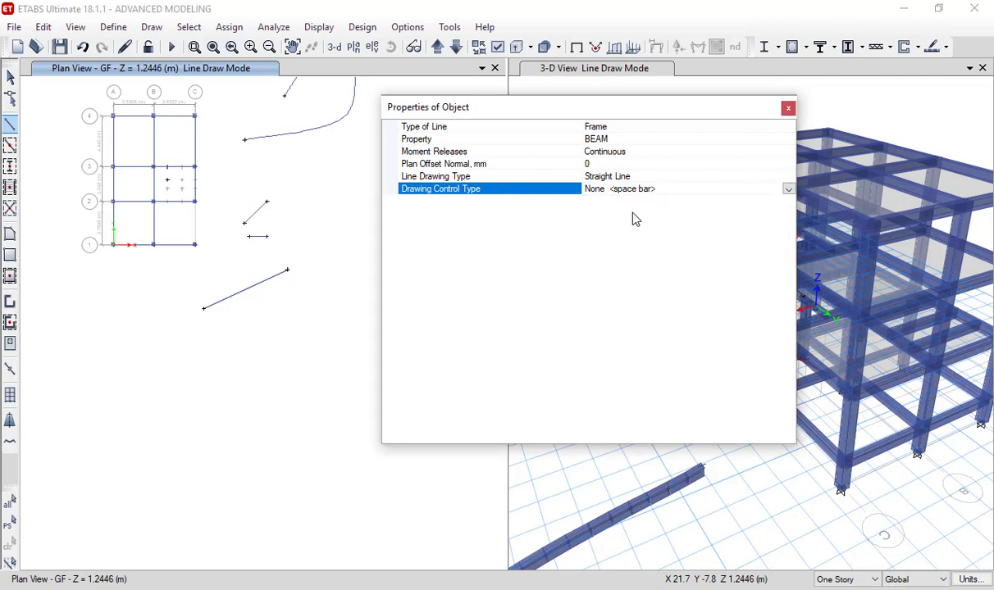
- Draw a Fixed Length 2000 straight beam at about 55 degrees below the long inclined beam, with the drawing control returned to None
{"action": "left_click", "coordinate": [232, 380]}
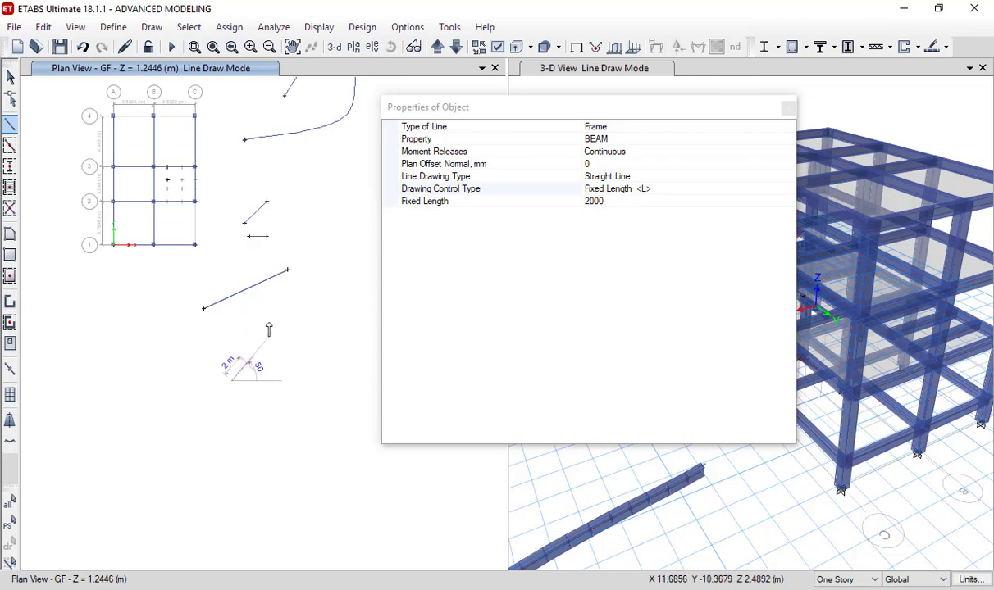
{"action": "key", "text": "space"}
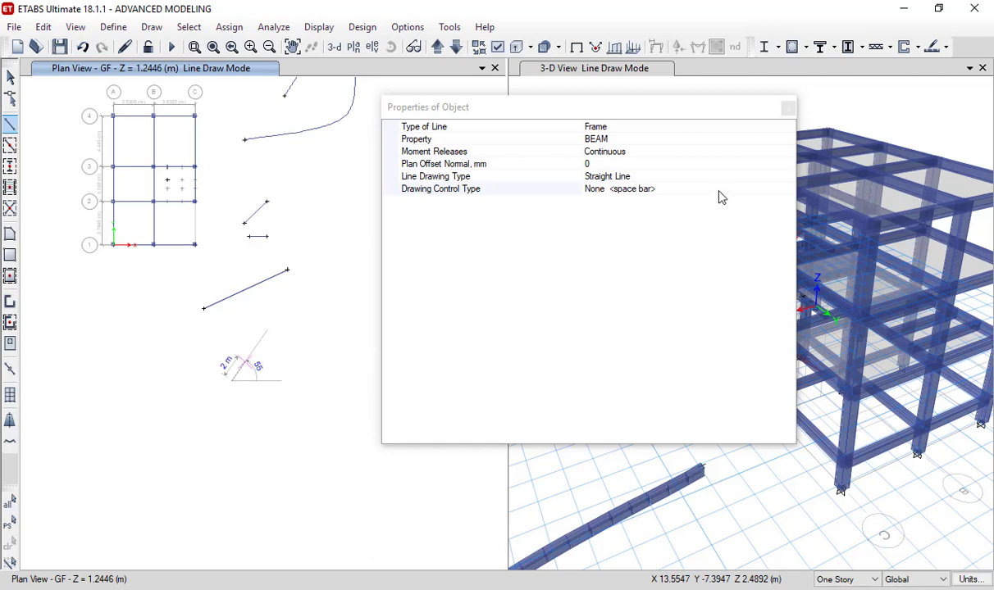
{"action": "key", "text": "Return"}
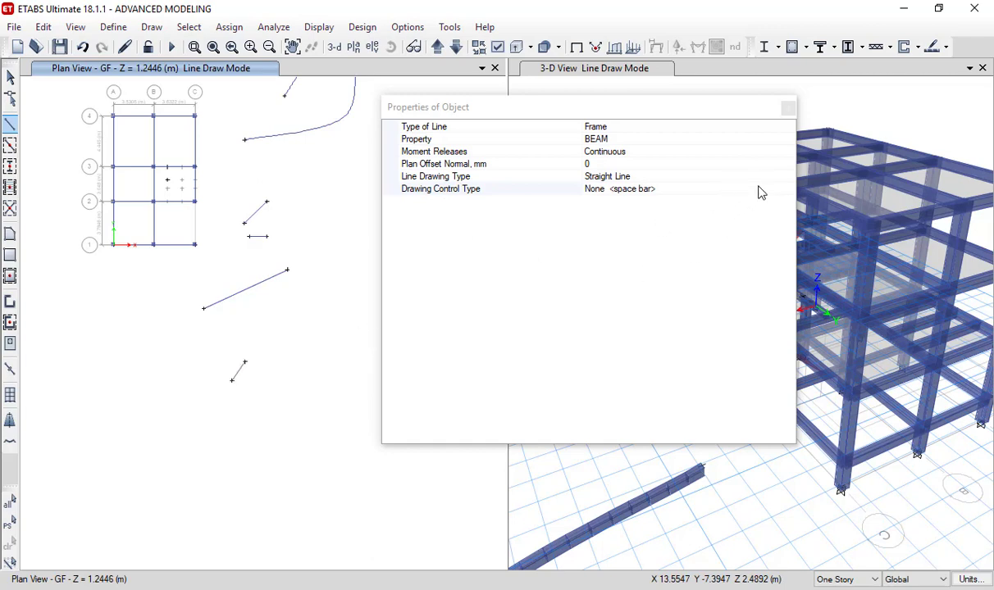
- Using Fixed Length and Angle drawing control at 2000 and 45, draw a straight beam below the long inclined beam's upper end
{"action": "left_click", "coordinate": [790, 189]}
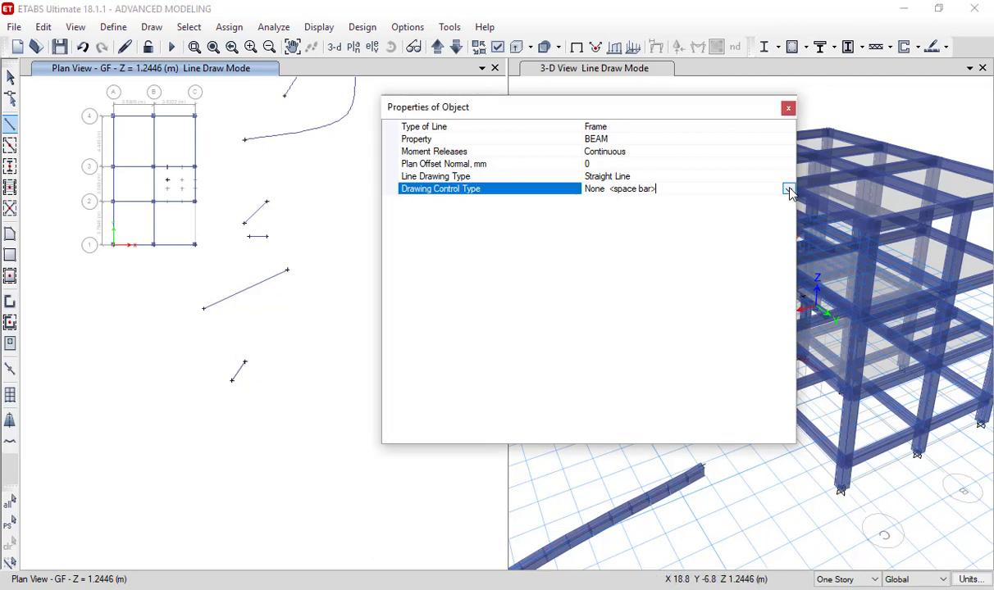
{"action": "left_click", "coordinate": [788, 190]}
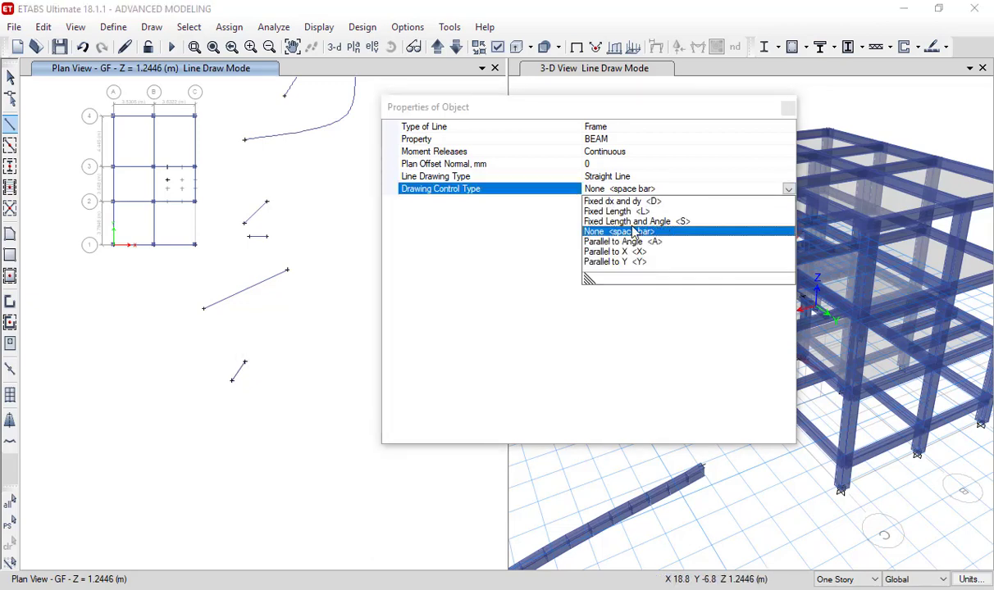
{"action": "left_click", "coordinate": [661, 222]}
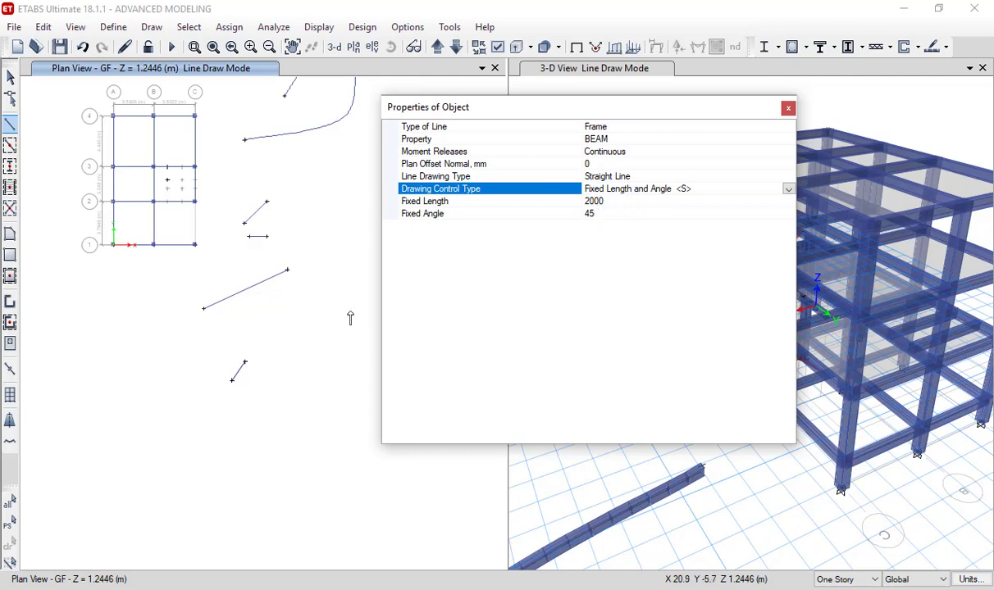
{"action": "left_click", "coordinate": [296, 337]}
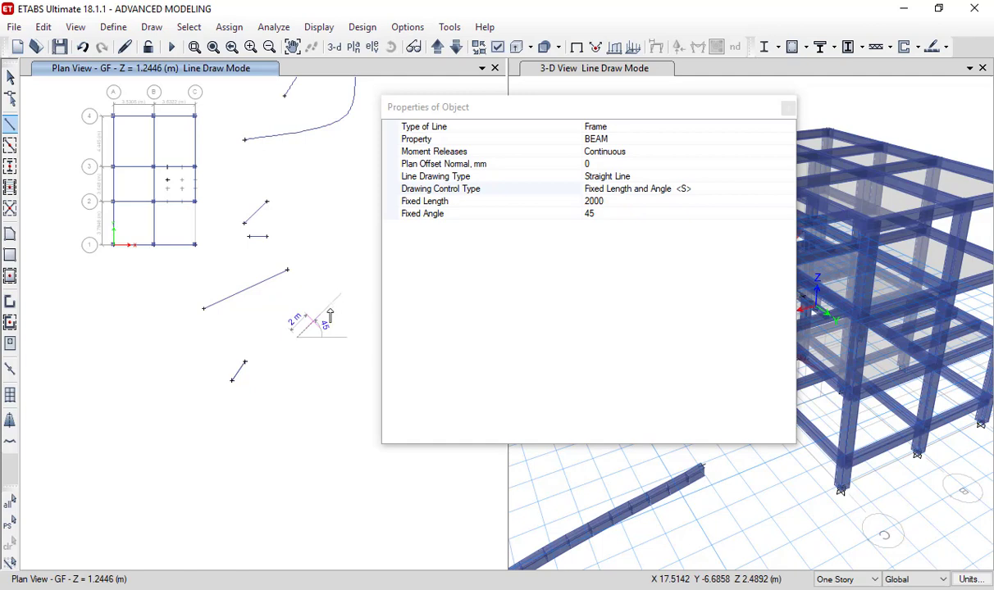
{"action": "key", "text": "space"}
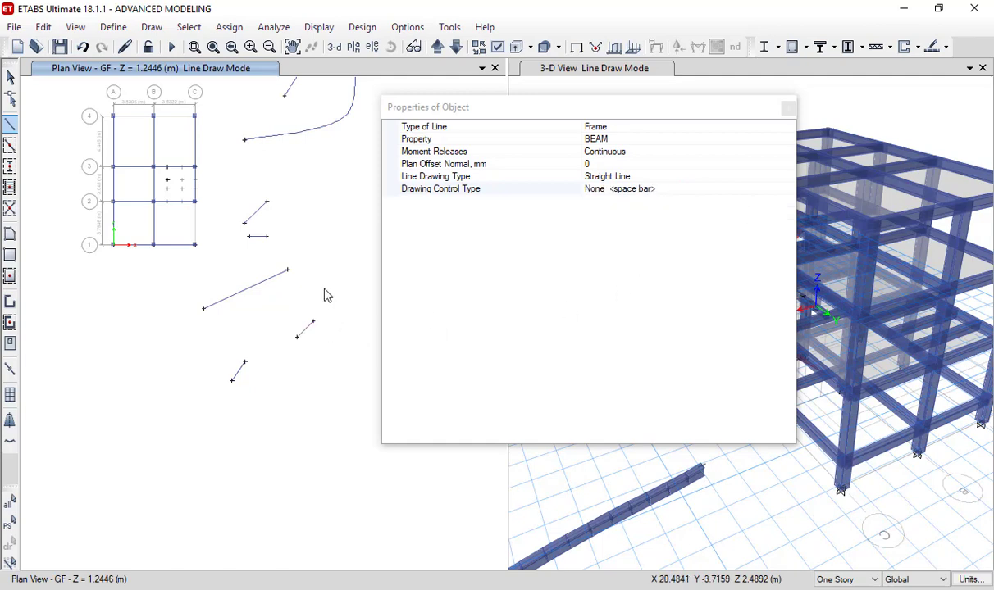
- Try the Parallel to X drawing control for a straight beam starting below the building grid
{"action": "left_click", "coordinate": [787, 190]}
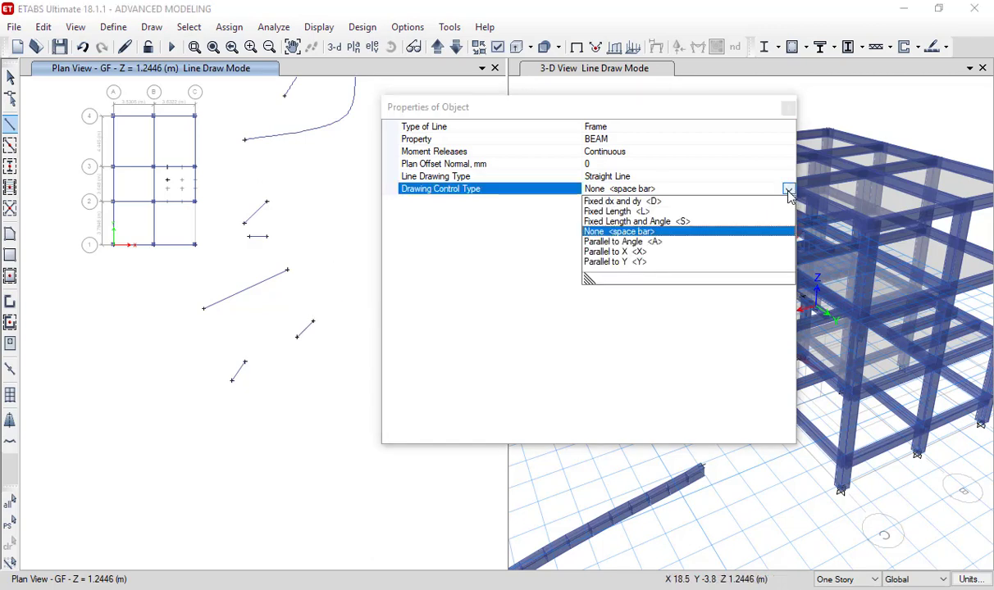
{"action": "left_click", "coordinate": [617, 252]}
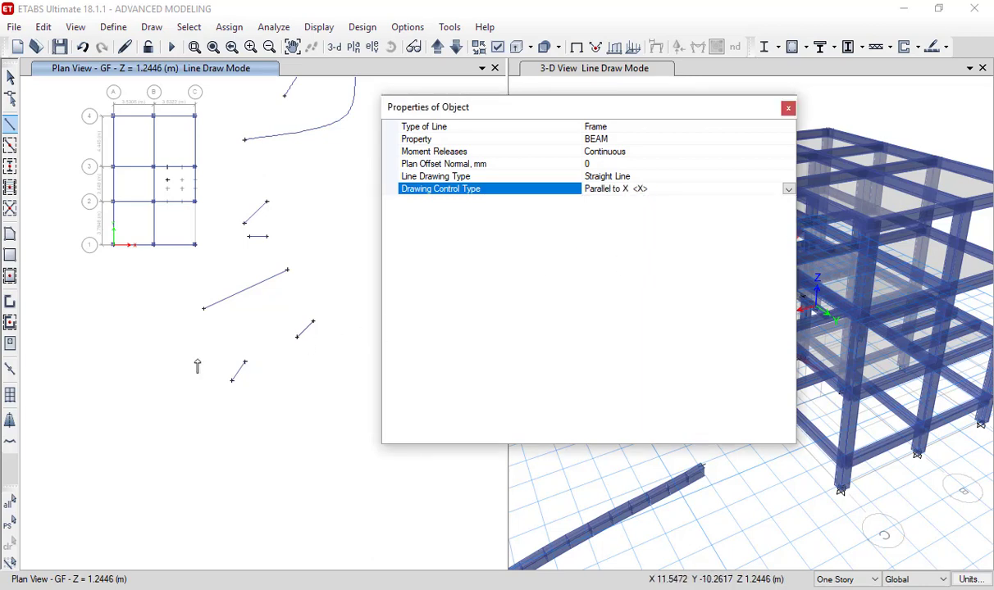
{"action": "left_click", "coordinate": [79, 349]}
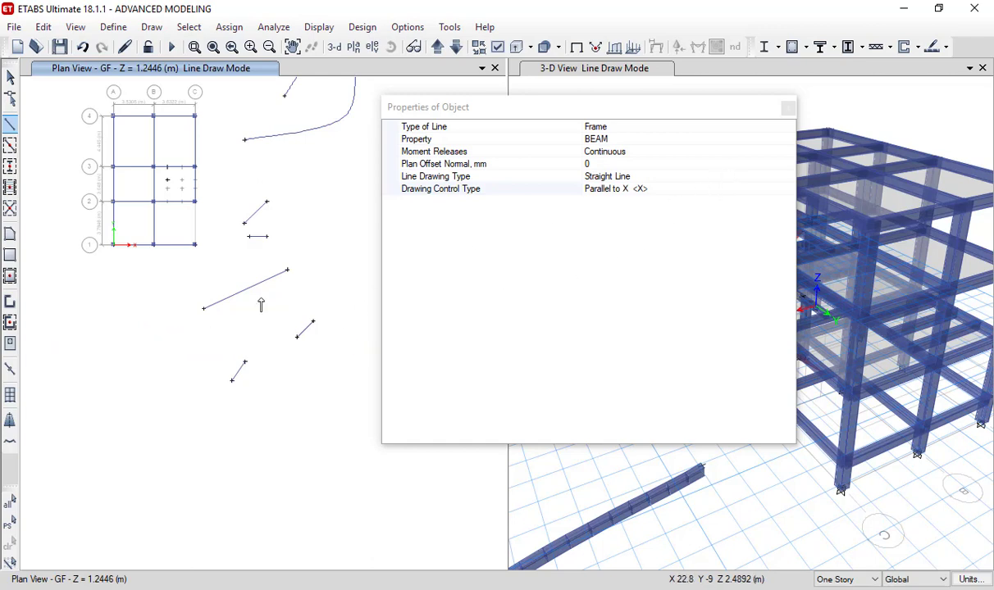
- Open the drawing control type choices for the straight frame beam
{"action": "left_click", "coordinate": [753, 186]}
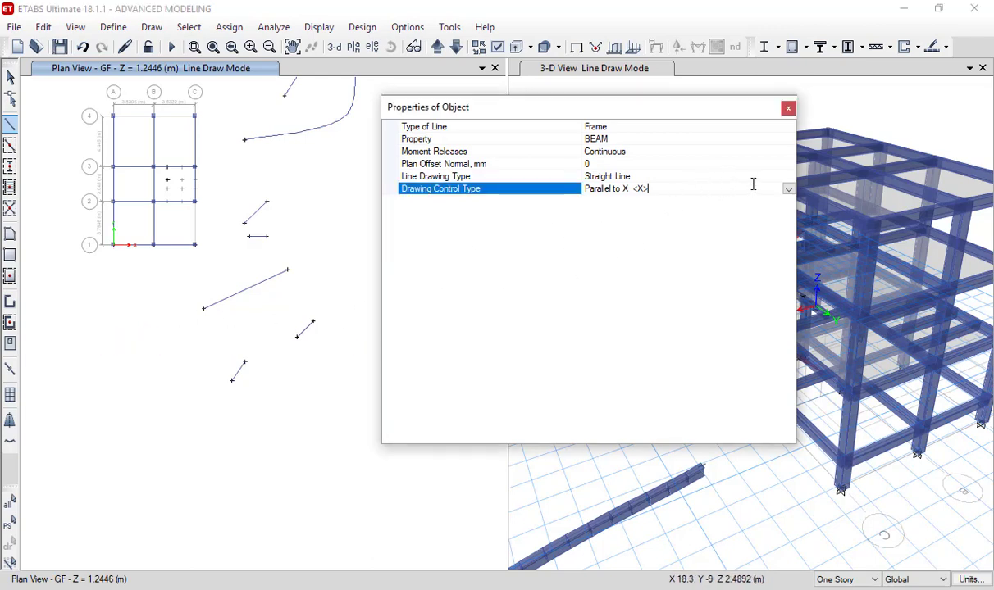
{"action": "left_click", "coordinate": [788, 190]}
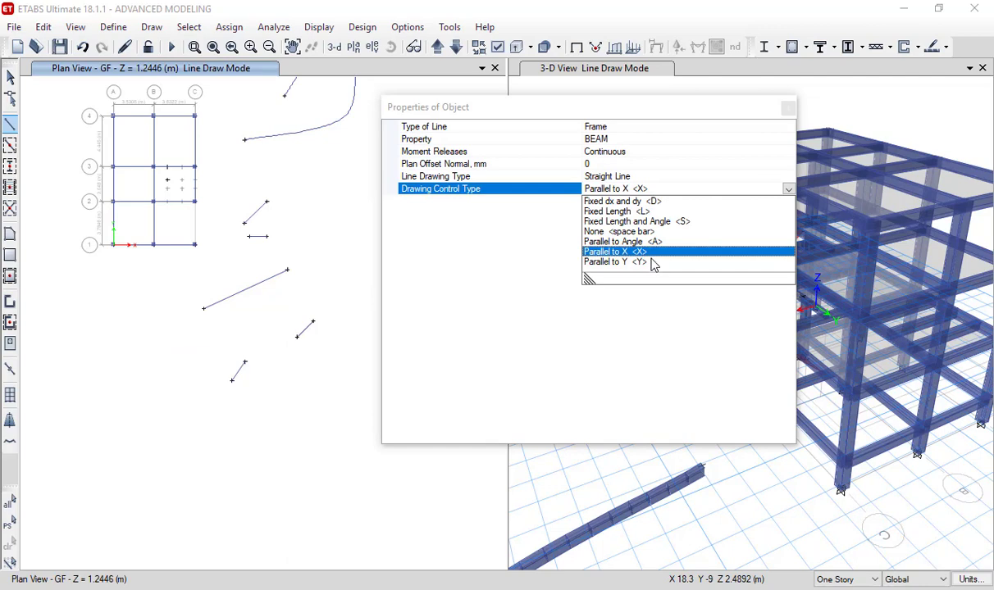